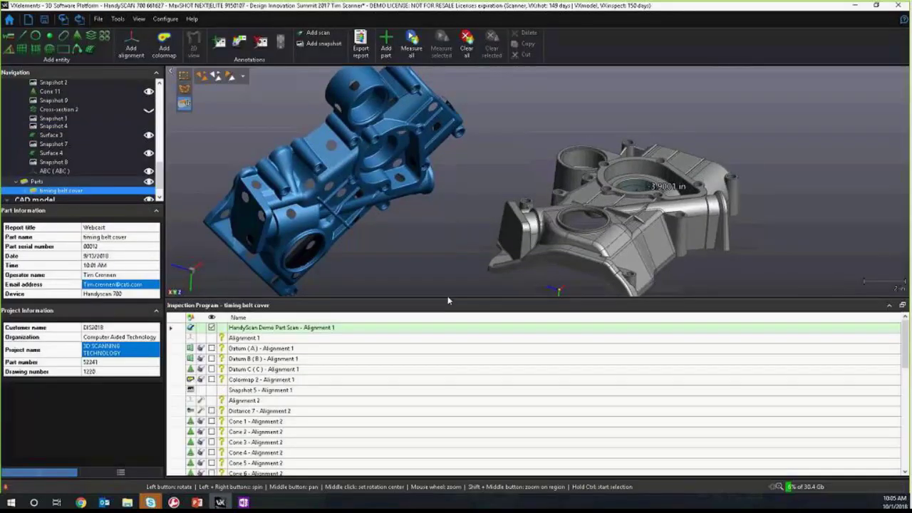
# Step: Enlarge the 3D view and orbit the timing belt cover scan and CAD model to several angles
pyautogui.moveTo(447, 299); pyautogui.dragTo(451, 362)
pyautogui.moveTo(441, 320); pyautogui.dragTo(468, 279)
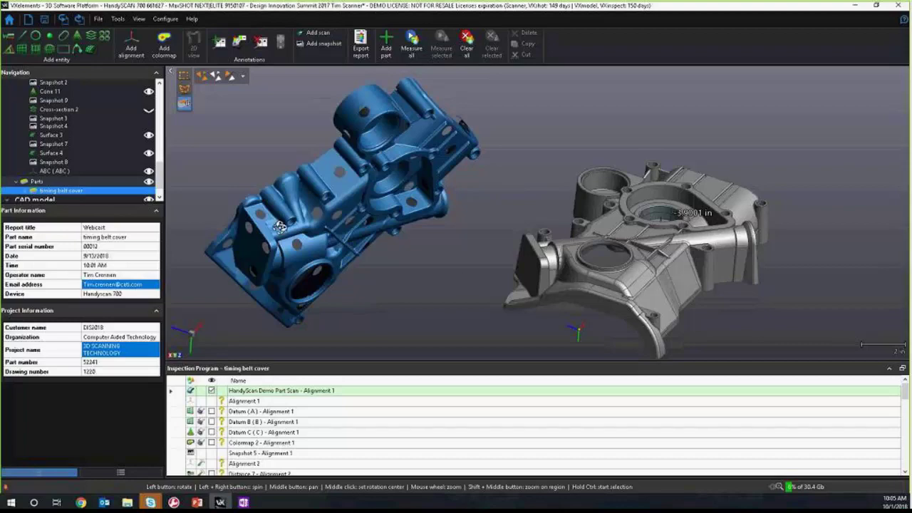
pyautogui.moveTo(280, 230); pyautogui.dragTo(496, 255)
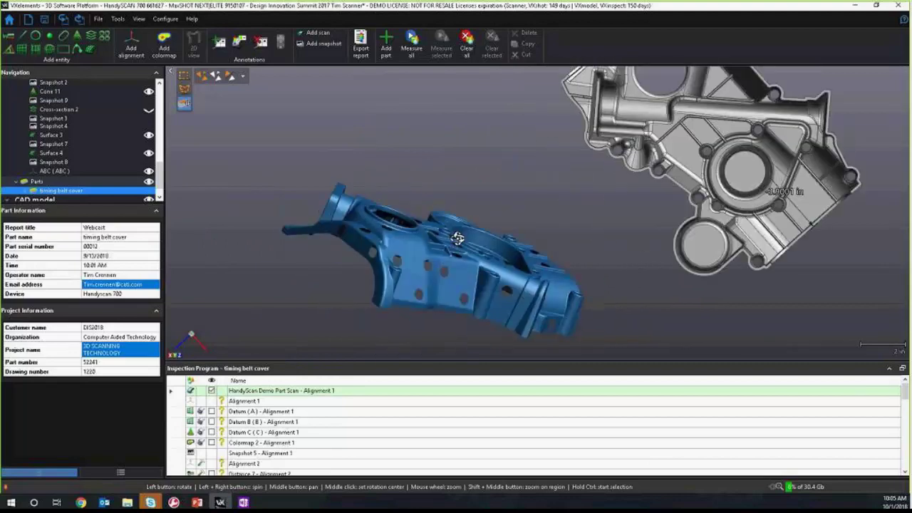
pyautogui.moveTo(458, 239); pyautogui.dragTo(454, 248)
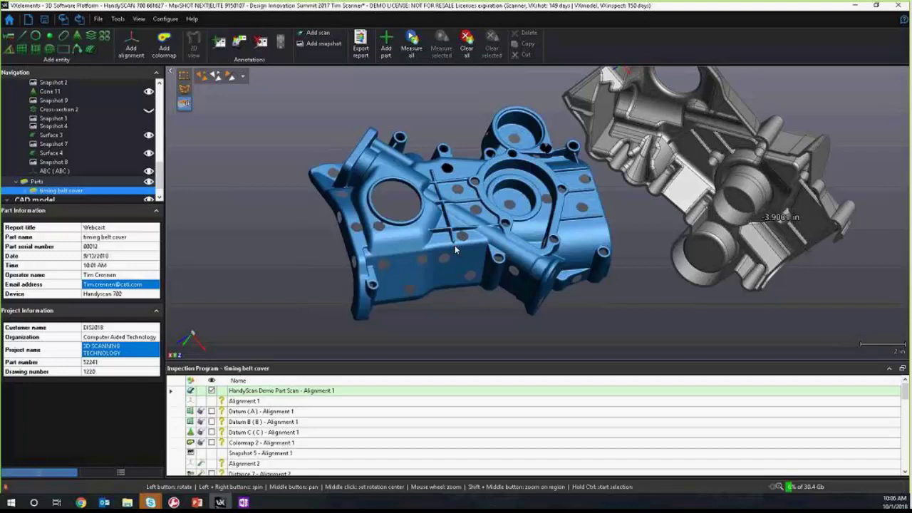
pyautogui.moveTo(536, 223); pyautogui.dragTo(482, 246)
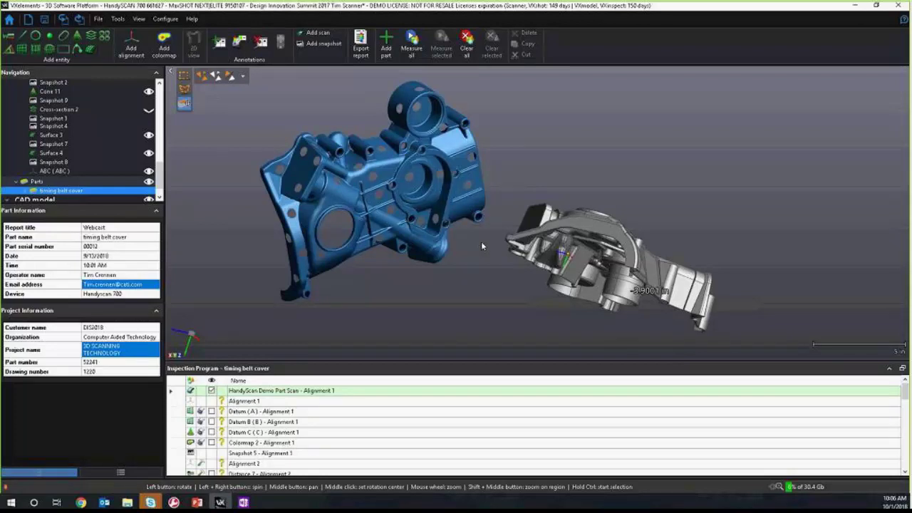
pyautogui.scroll(-1, 286, 403)
pyautogui.scroll(1, 285, 402)
pyautogui.click(286, 402)
pyautogui.click(289, 414)
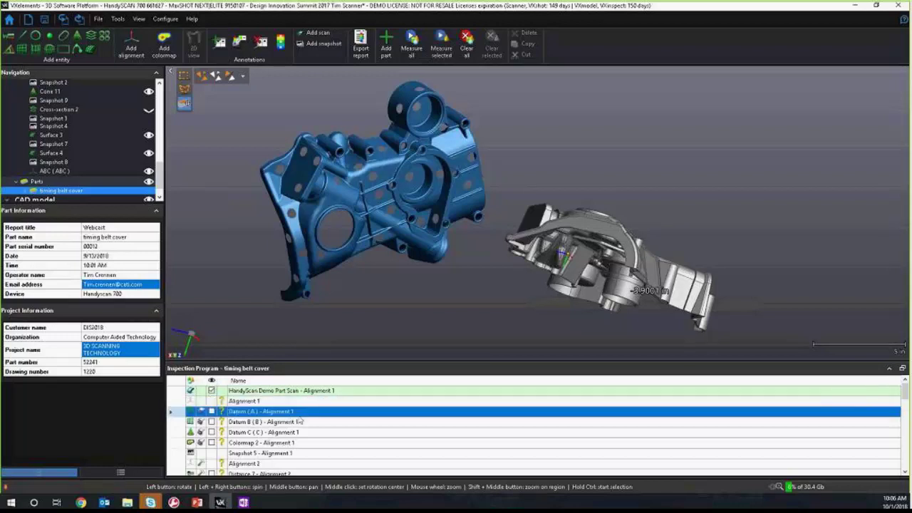
pyautogui.click(300, 422)
pyautogui.click(302, 432)
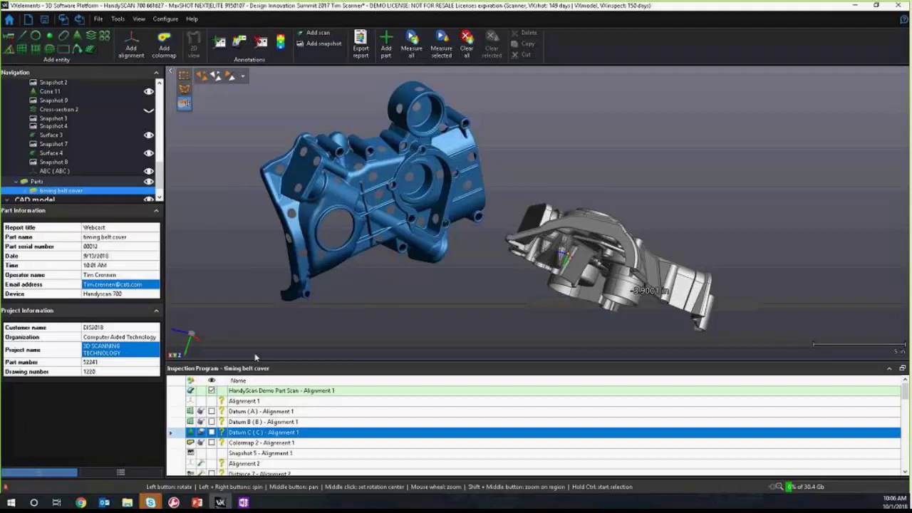
pyautogui.click(286, 413)
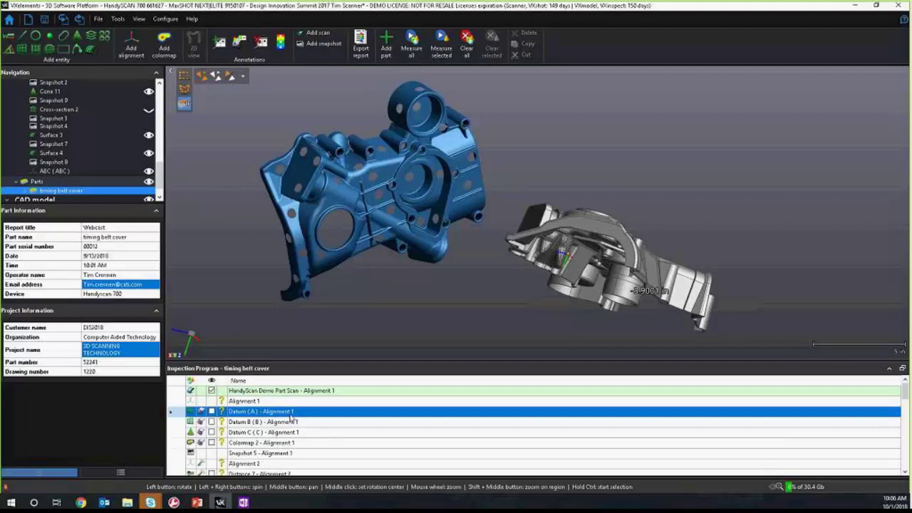
# Step: Run Measure all, dismiss the scanner-disconnected message, and turn the views to find alignment spots
pyautogui.click(411, 46)
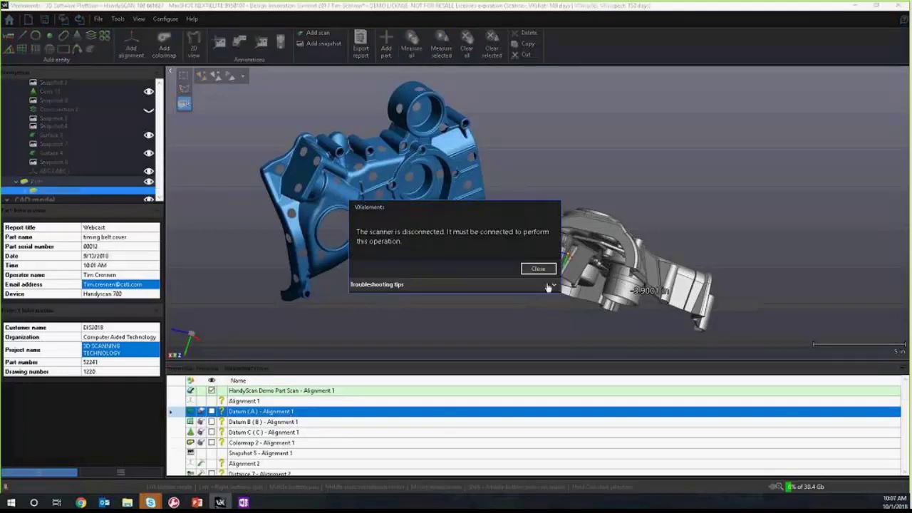
pyautogui.press('Escape')
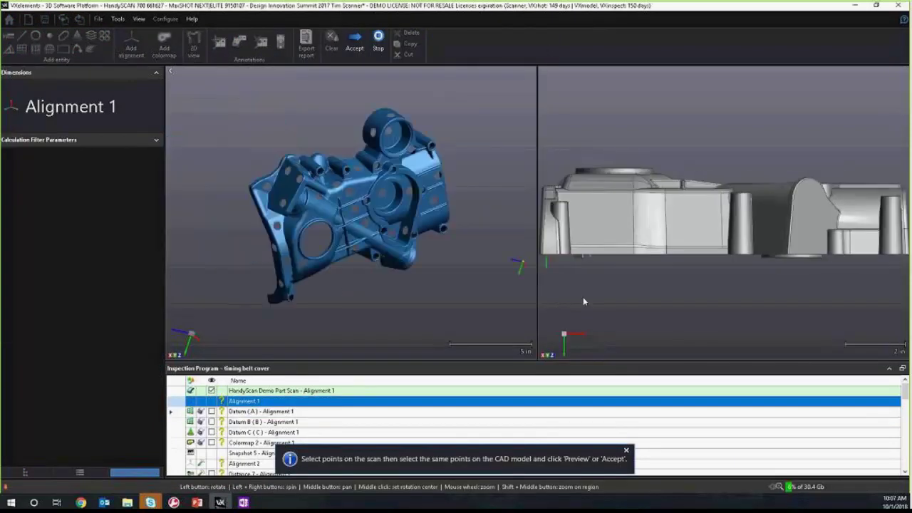
pyautogui.moveTo(407, 293); pyautogui.dragTo(418, 260)
pyautogui.moveTo(744, 239); pyautogui.dragTo(768, 247)
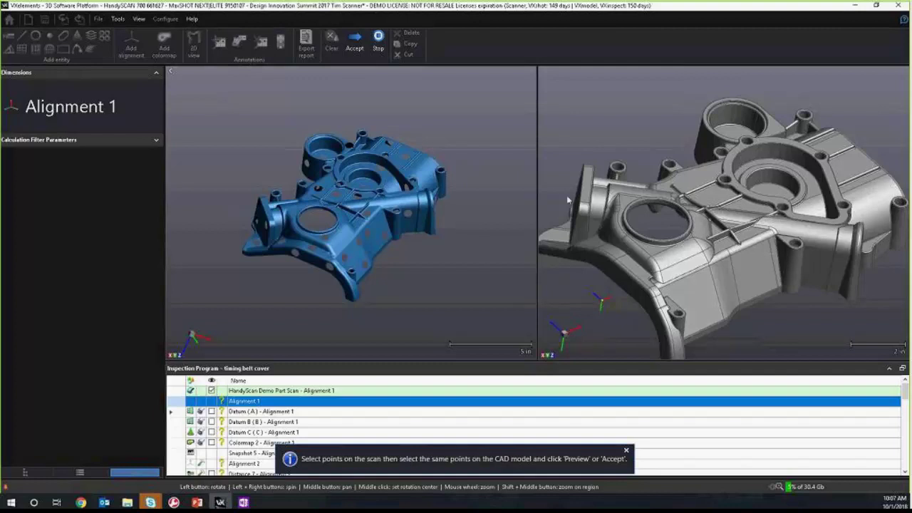
pyautogui.scroll(5, 226, 244)
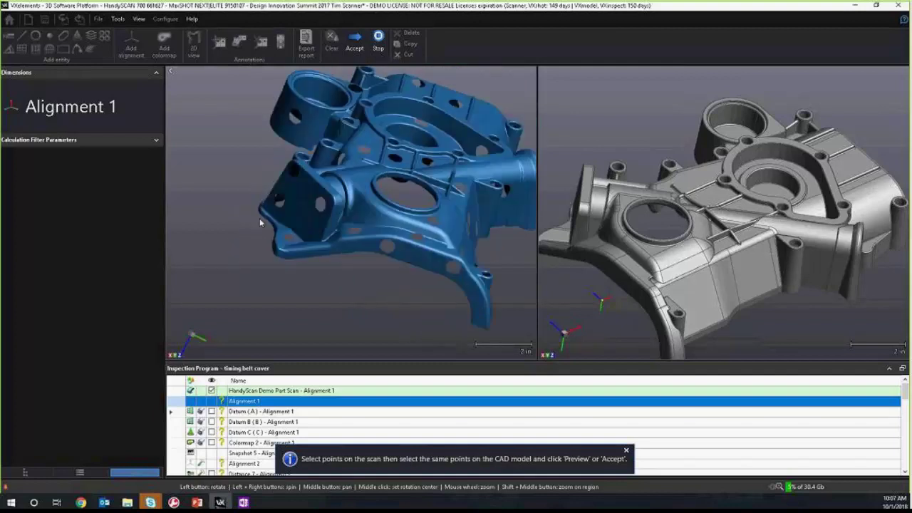
# Step: Pick three matching point pairs on the scan and CAD model and accept Alignment 1
pyautogui.click(266, 208)
pyautogui.moveTo(578, 278)
pyautogui.mouseDown()
pyautogui.moveTo(594, 295)
pyautogui.moveTo(601, 214)
pyautogui.mouseUp()
pyautogui.click(598, 213)
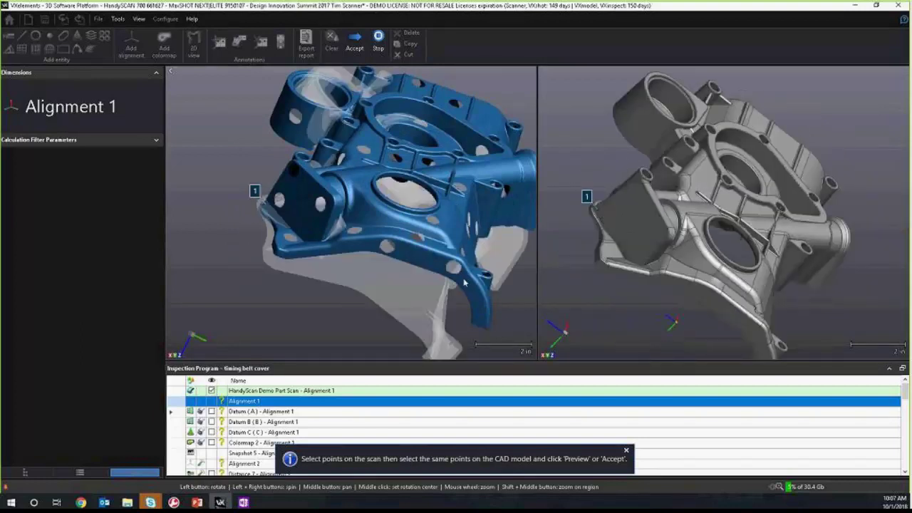
pyautogui.click(764, 347)
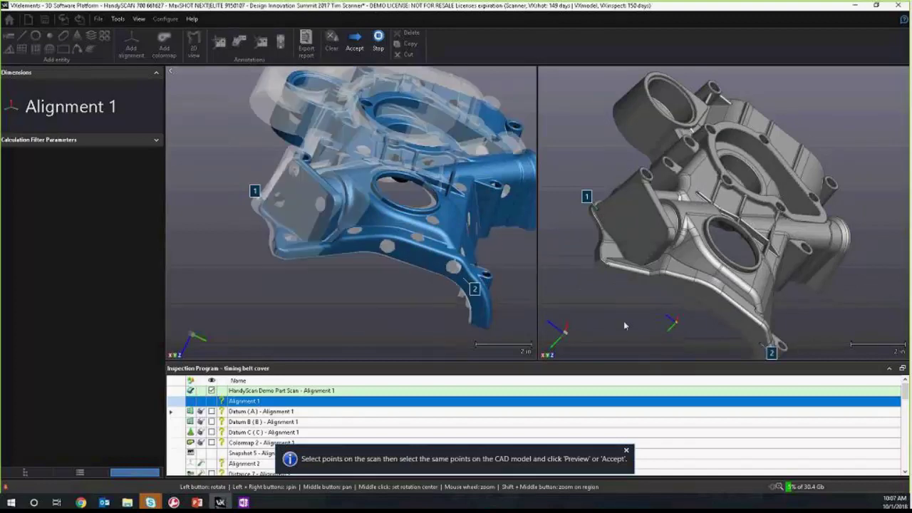
pyautogui.moveTo(623, 323)
pyautogui.mouseDown()
pyautogui.moveTo(677, 285)
pyautogui.moveTo(712, 243)
pyautogui.mouseUp()
pyautogui.click(783, 206)
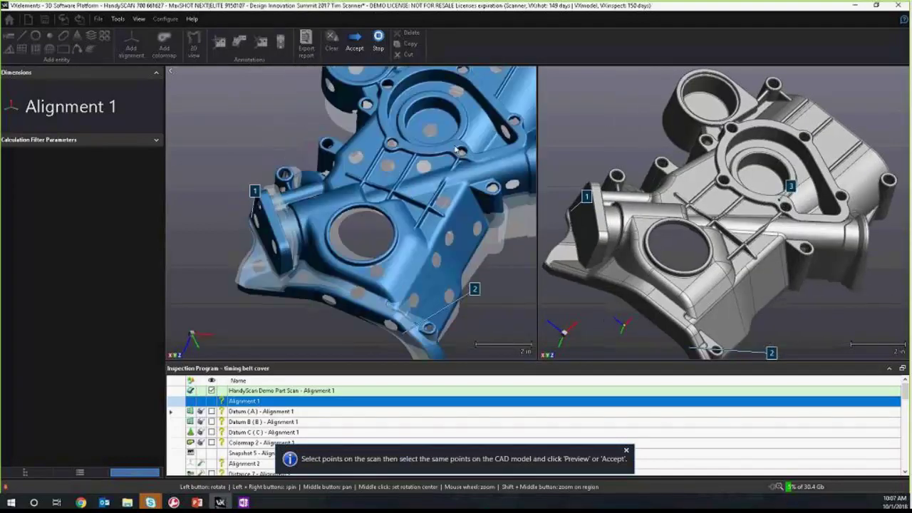
pyautogui.click(455, 150)
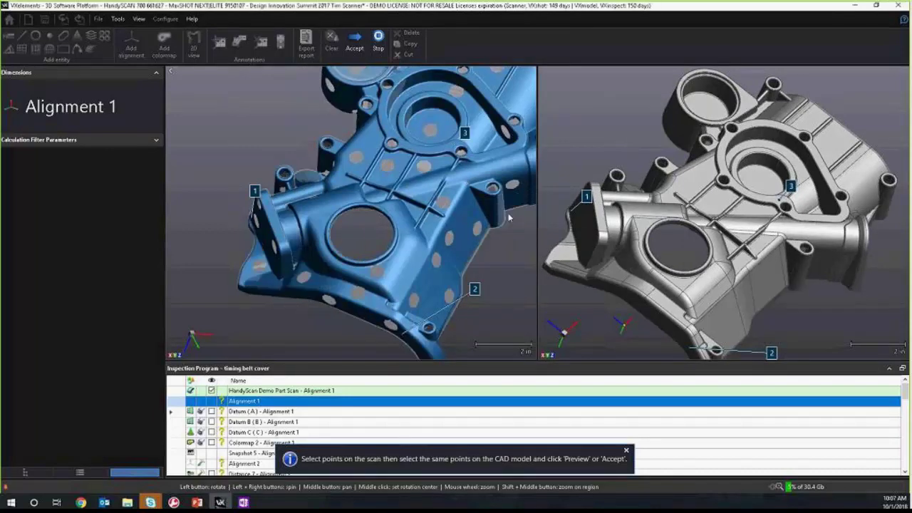
pyautogui.moveTo(499, 233); pyautogui.dragTo(422, 233)
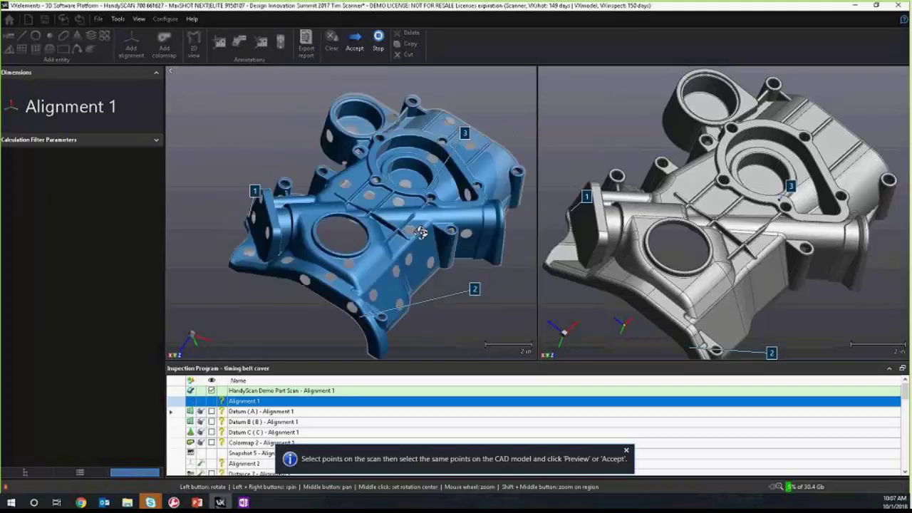
pyautogui.click(356, 41)
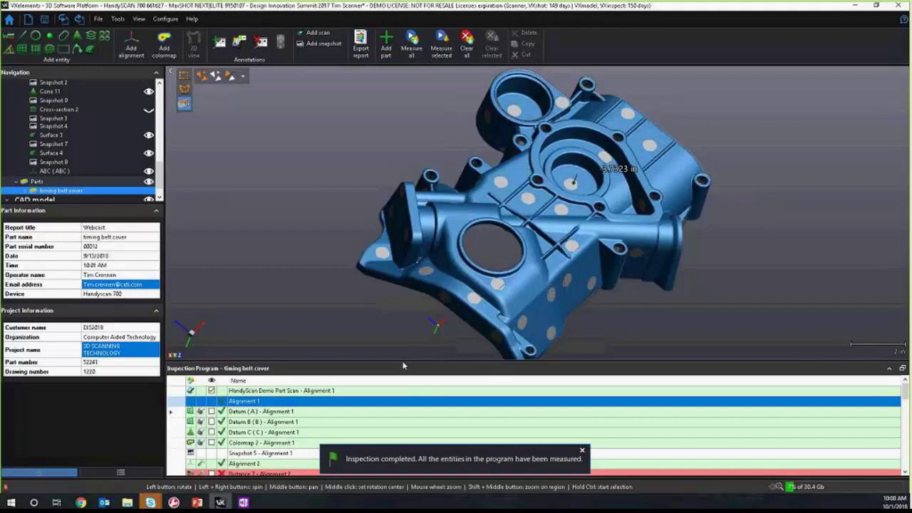
# Step: Enlarge the Inspection Program list, preview Colormap 2 on the part, then hide it again
pyautogui.moveTo(403, 362); pyautogui.dragTo(411, 324)
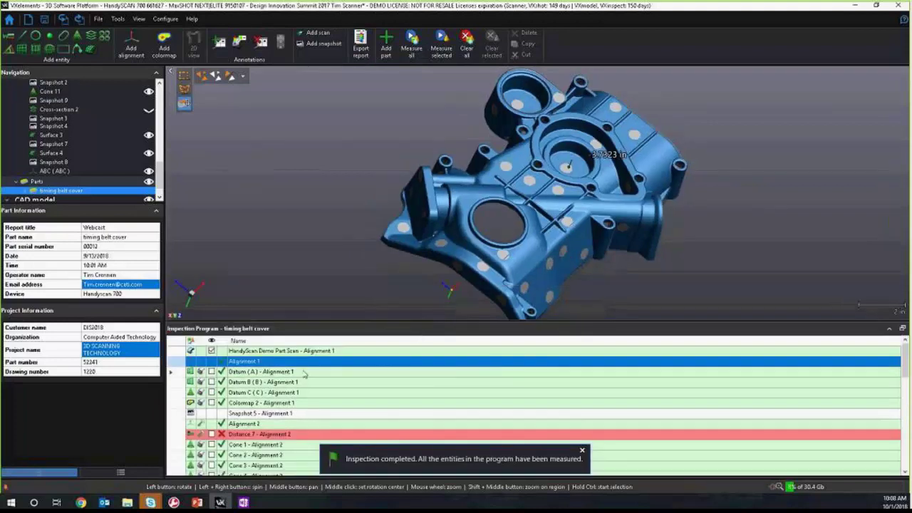
pyautogui.click(302, 372)
pyautogui.click(240, 404)
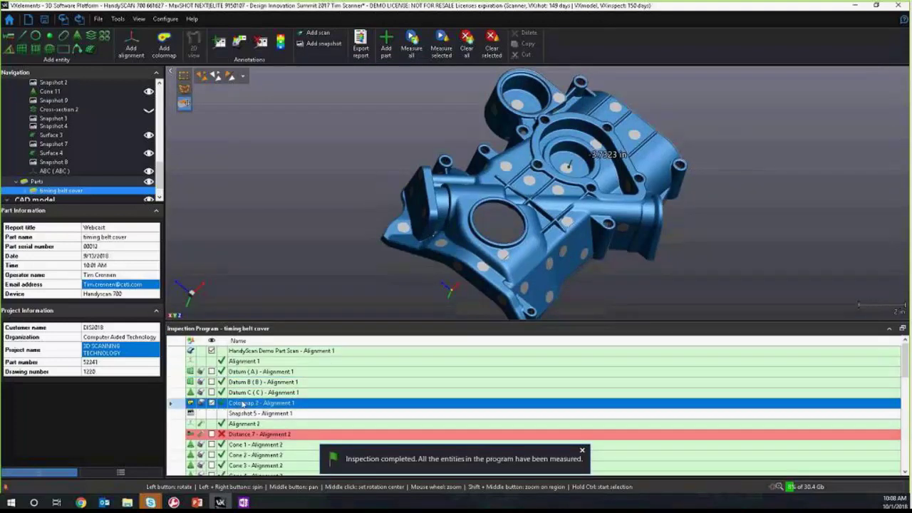
pyautogui.moveTo(418, 268); pyautogui.dragTo(502, 233)
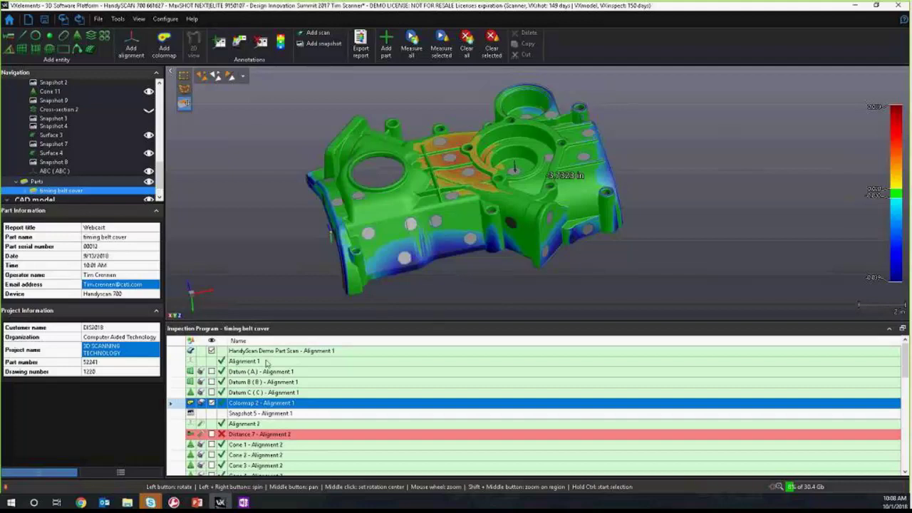
pyautogui.click(211, 403)
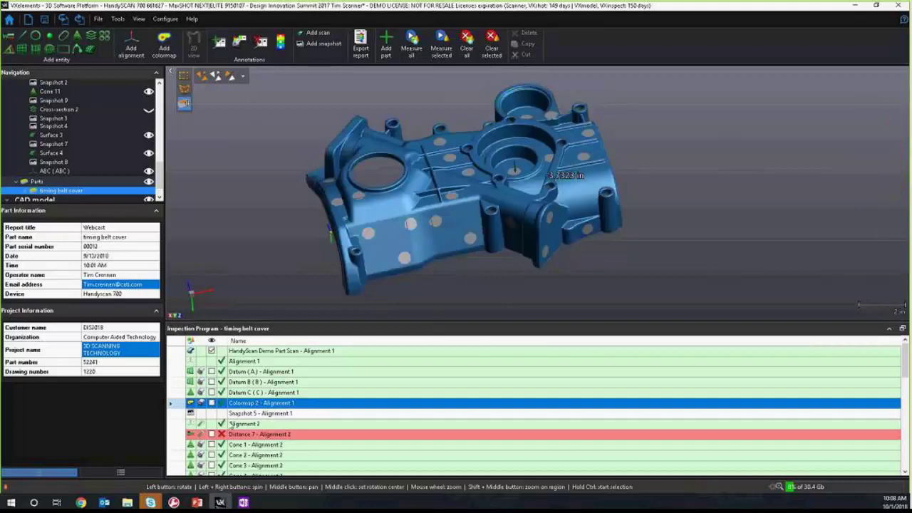
pyautogui.scroll(-2, 268, 424)
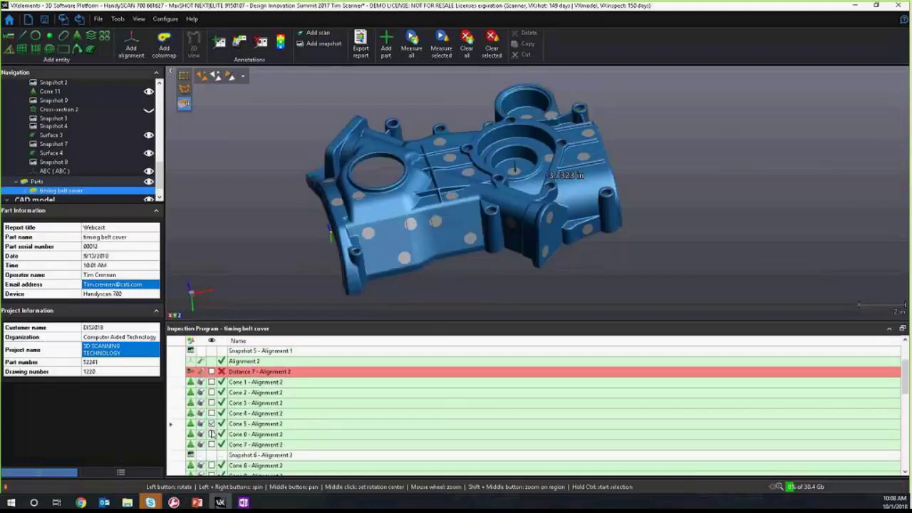
# Step: Open Cone 5's properties, start a GD&T callout with the top symbol, then cancel both unchanged
pyautogui.doubleClick(251, 424)
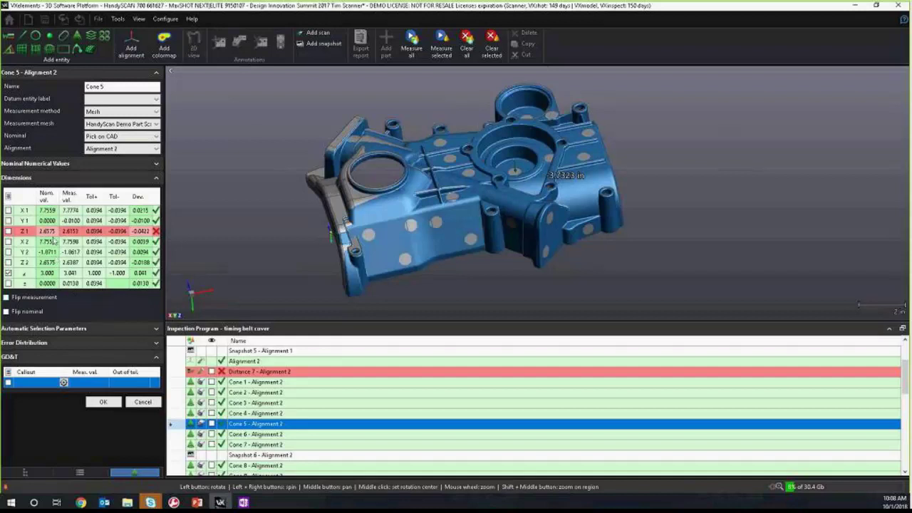
pyautogui.moveTo(258, 238)
pyautogui.mouseDown()
pyautogui.moveTo(277, 230)
pyautogui.moveTo(317, 236)
pyautogui.moveTo(336, 259)
pyautogui.moveTo(255, 237)
pyautogui.moveTo(242, 246)
pyautogui.mouseUp()
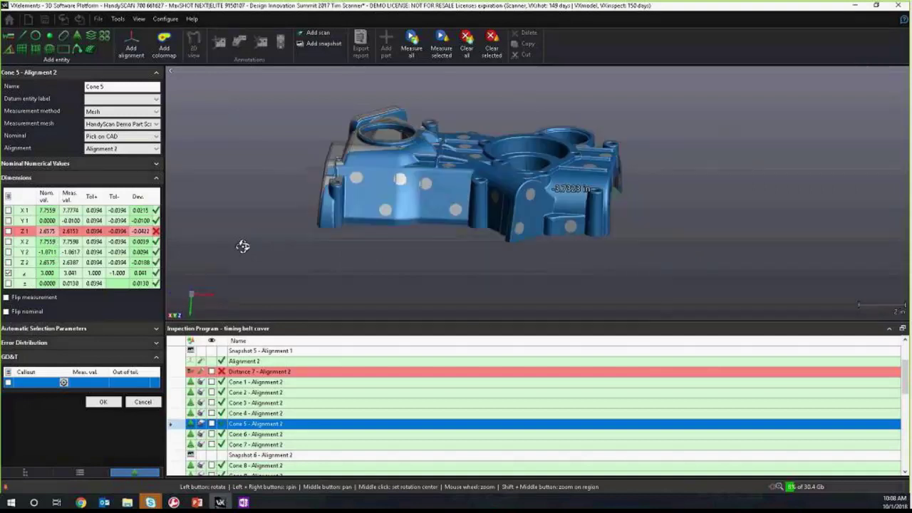
pyautogui.click(63, 383)
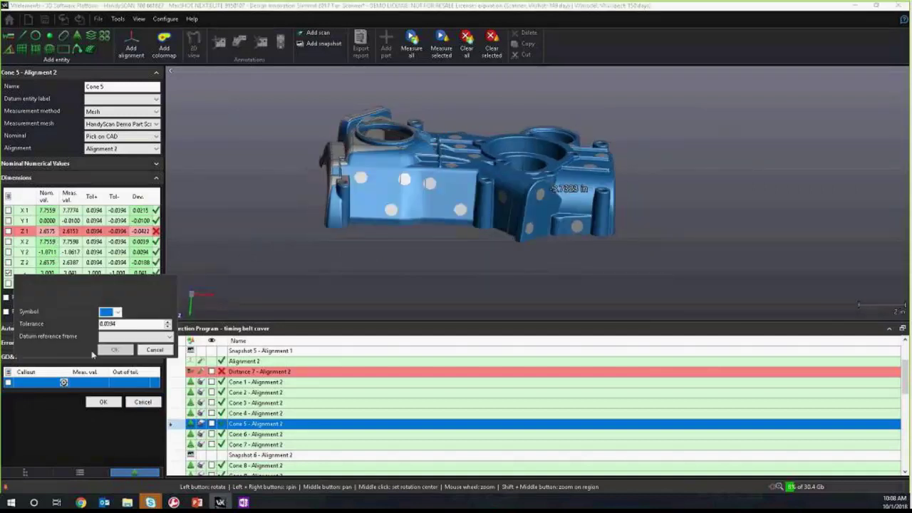
pyautogui.click(112, 312)
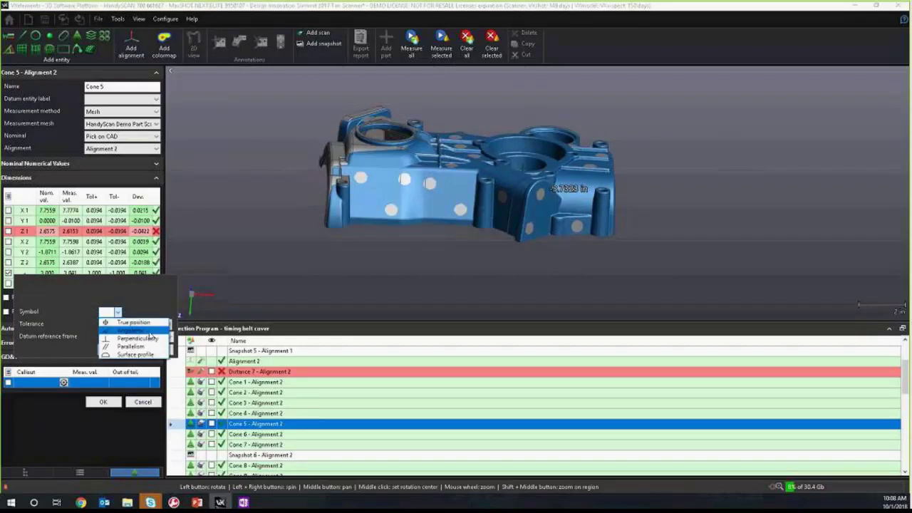
pyautogui.click(146, 324)
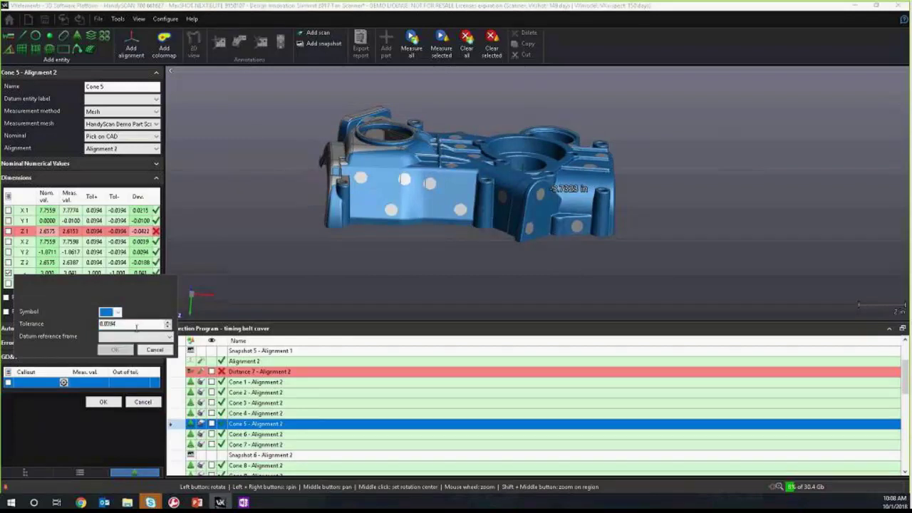
pyautogui.click(154, 350)
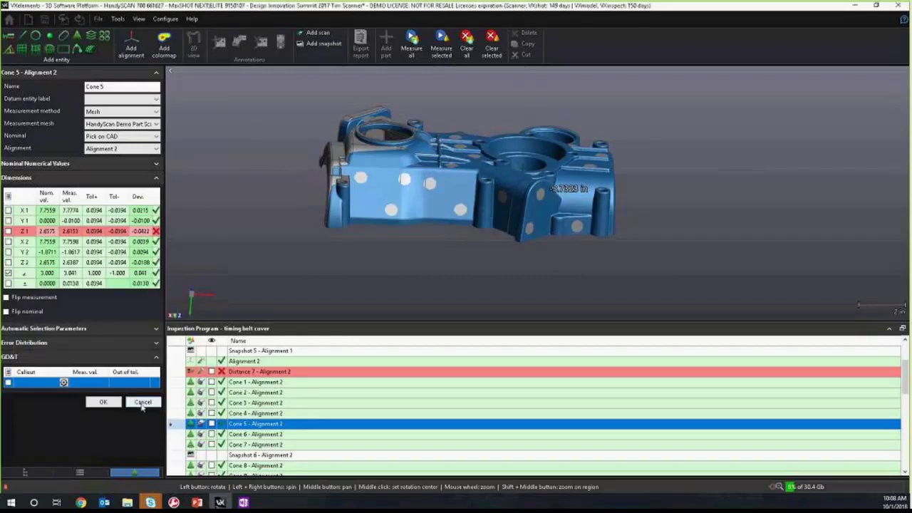
pyautogui.click(143, 402)
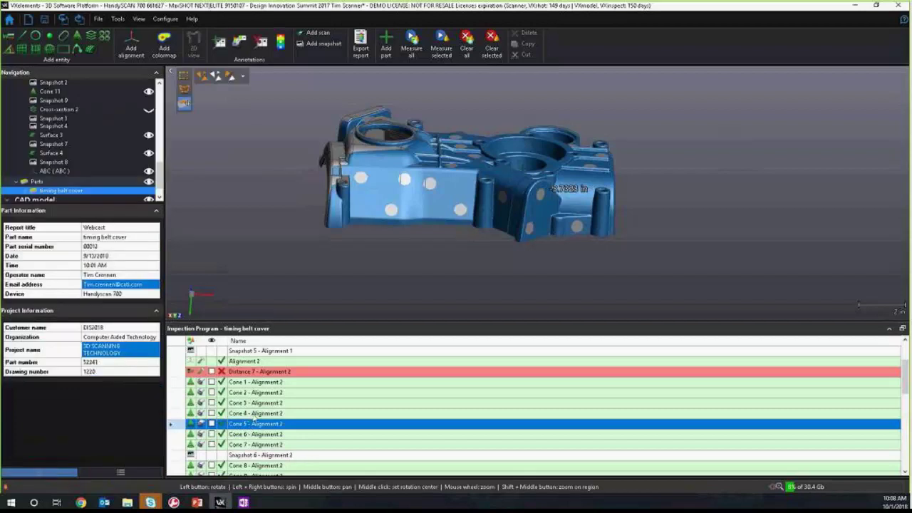
# Step: Scroll down the inspection program and open Snapshot 3 for editing
pyautogui.scroll(-1, 253, 421)
pyautogui.scroll(-2, 255, 420)
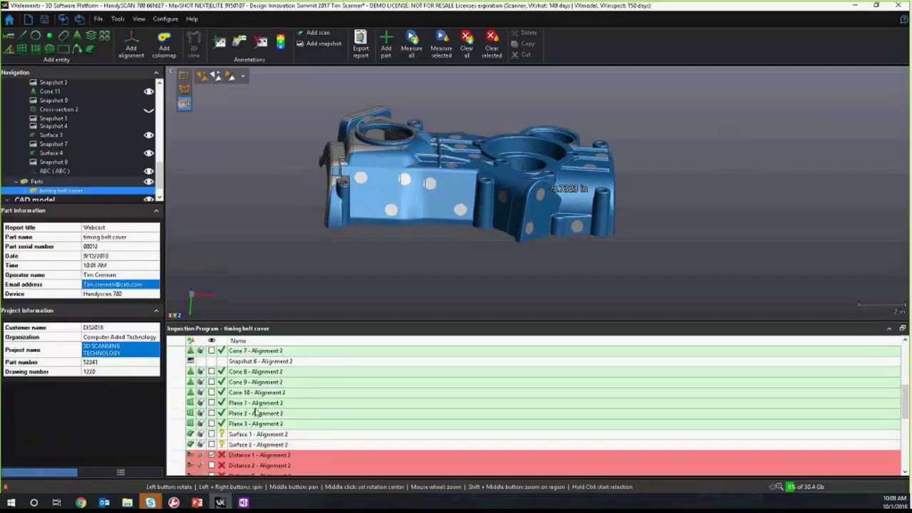
pyautogui.scroll(-2, 258, 411)
pyautogui.scroll(-3, 258, 412)
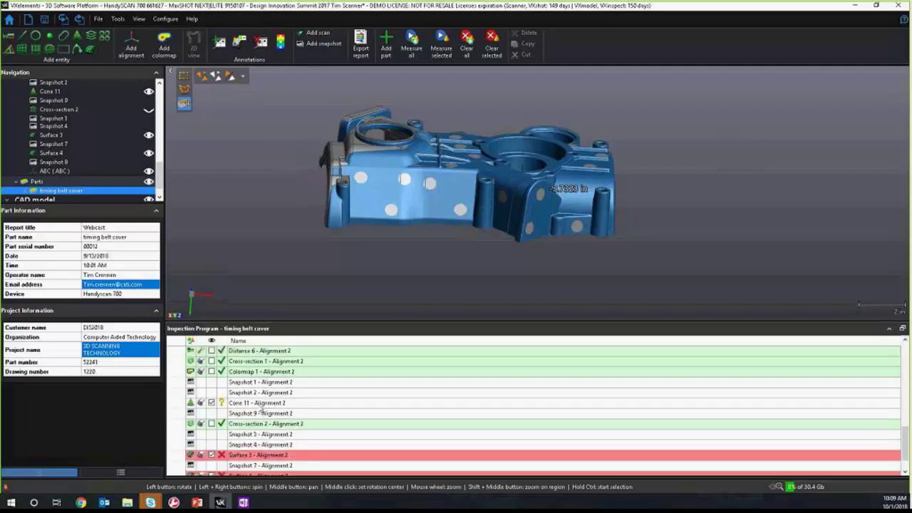
pyautogui.scroll(-1, 258, 412)
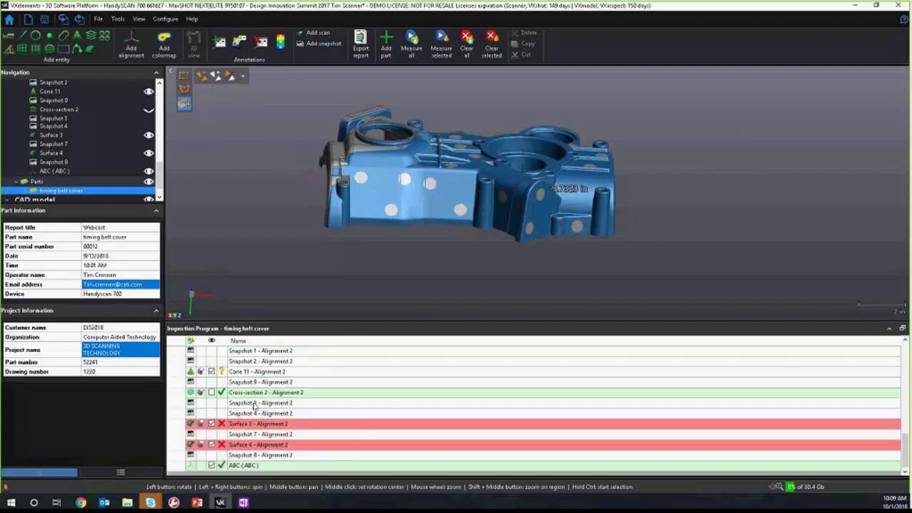
pyautogui.click(254, 404)
pyautogui.doubleClick(254, 404)
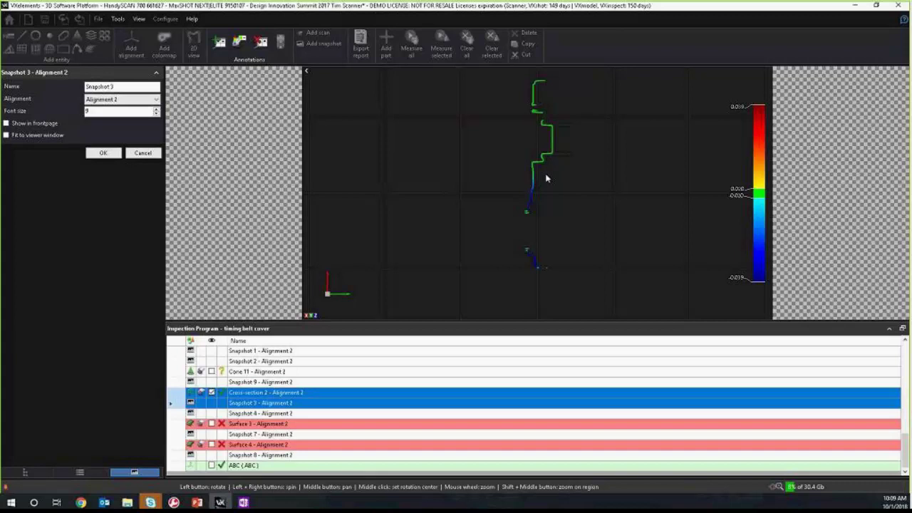
# Step: Label the cross-section's -0.0074 and -0.0409 deviations and raise the annotation font to 13
pyautogui.moveTo(524, 195)
pyautogui.mouseDown()
pyautogui.moveTo(538, 203)
pyautogui.moveTo(545, 189)
pyautogui.moveTo(495, 268)
pyautogui.moveTo(511, 256)
pyautogui.moveTo(515, 189)
pyautogui.moveTo(487, 246)
pyautogui.moveTo(470, 217)
pyautogui.moveTo(485, 230)
pyautogui.moveTo(425, 171)
pyautogui.mouseUp()
pyautogui.click(239, 44)
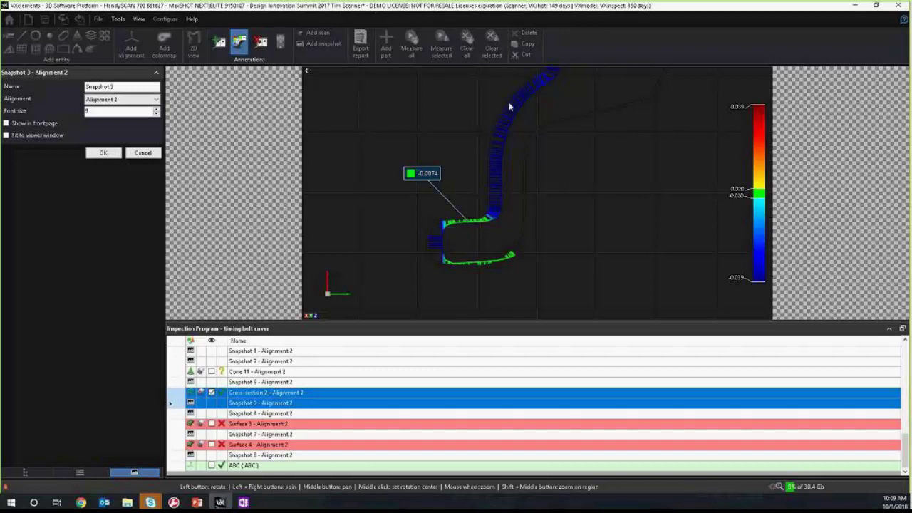
pyautogui.moveTo(493, 96); pyautogui.dragTo(451, 95)
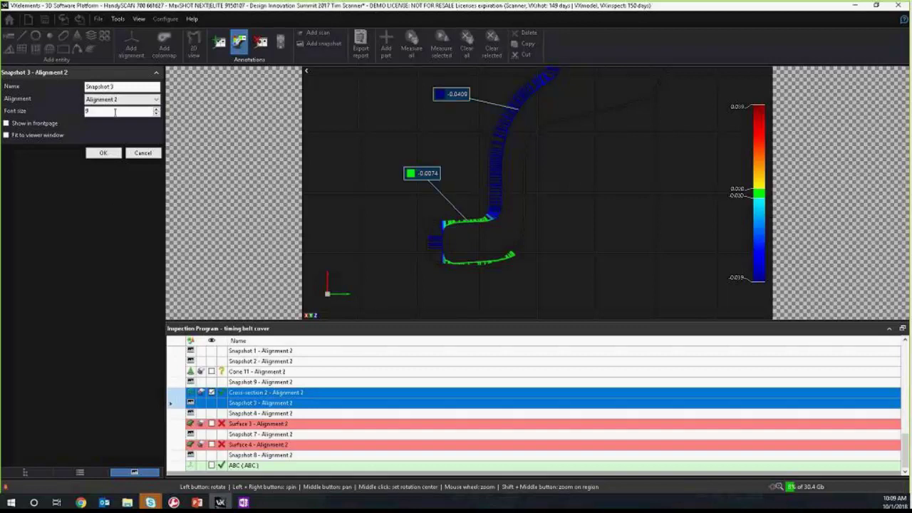
pyautogui.click(157, 109)
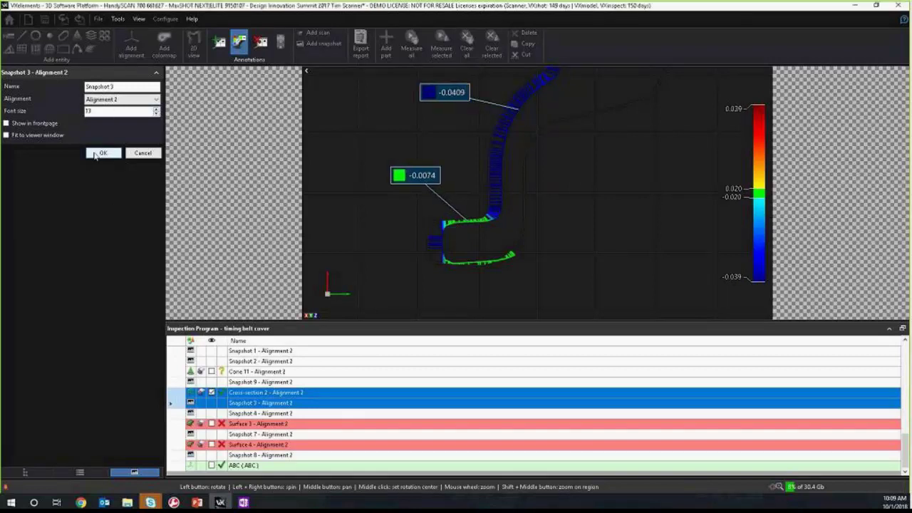
pyautogui.click(100, 153)
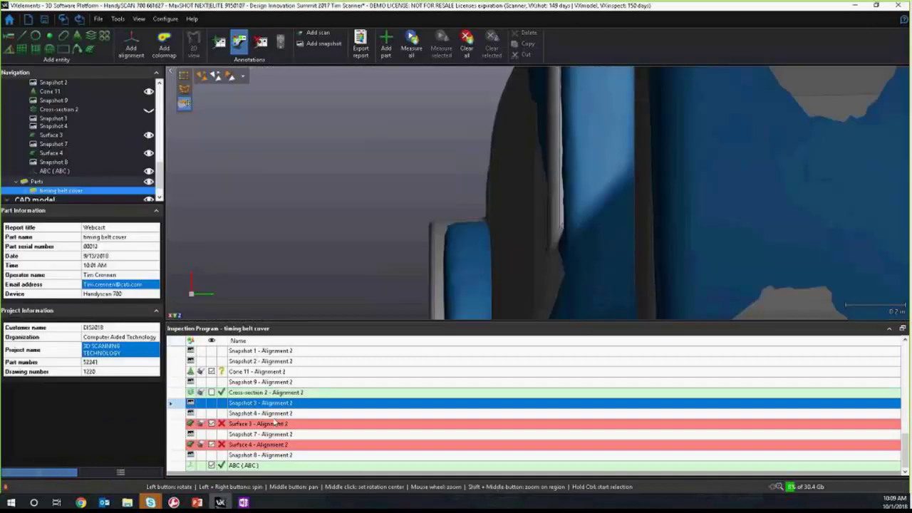
# Step: View Snapshot 4 and show the whole part from an oblique top view
pyautogui.click(277, 416)
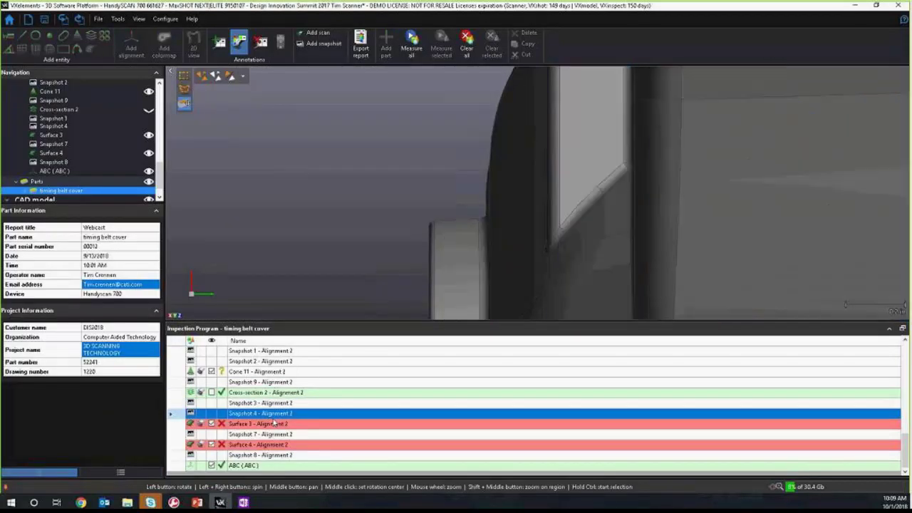
pyautogui.scroll(5, 277, 423)
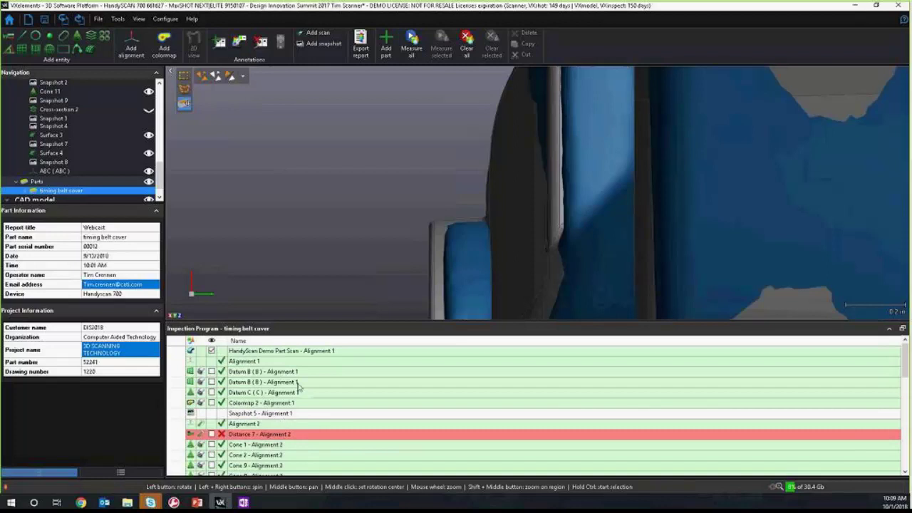
pyautogui.scroll(-5, 462, 260)
pyautogui.moveTo(464, 256); pyautogui.dragTo(456, 176)
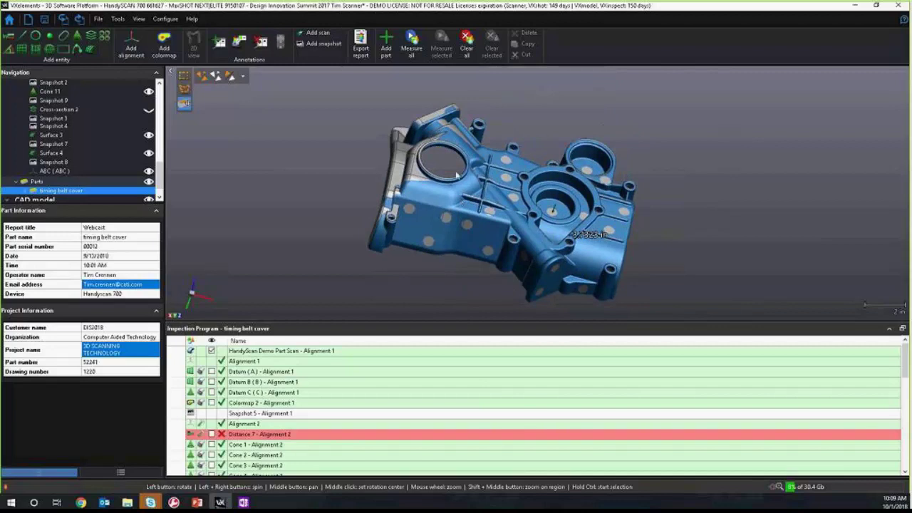
# Step: Export the inspection report to the Desktop as VXinspect.xls, replacing the existing file
pyautogui.click(358, 48)
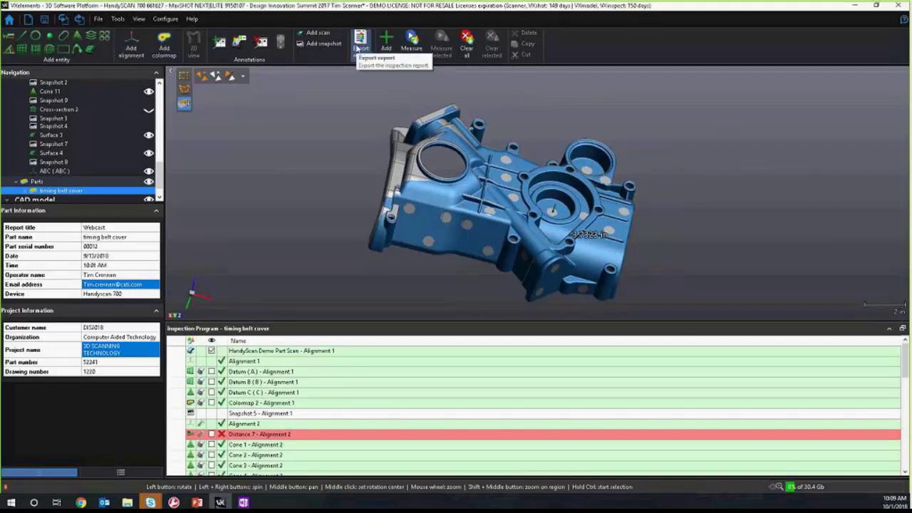
pyautogui.click(357, 48)
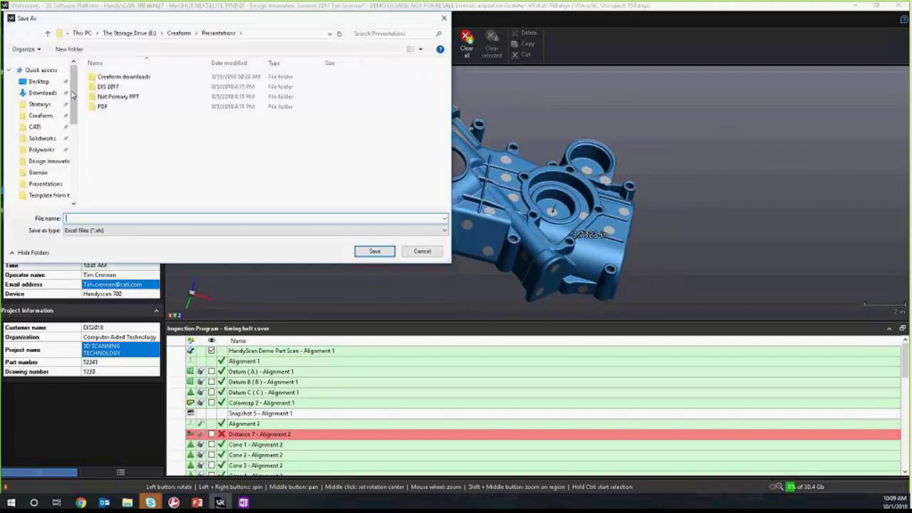
pyautogui.click(38, 81)
pyautogui.click(110, 106)
pyautogui.click(374, 251)
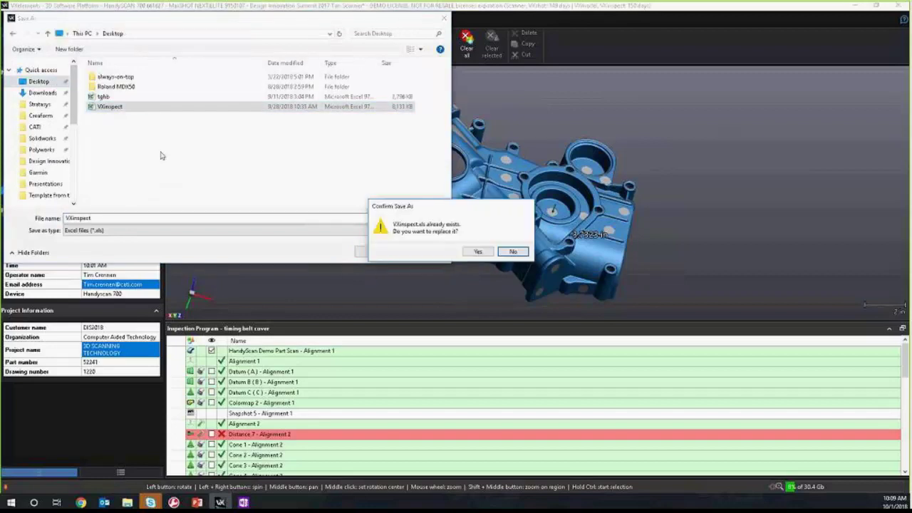
pyautogui.click(478, 252)
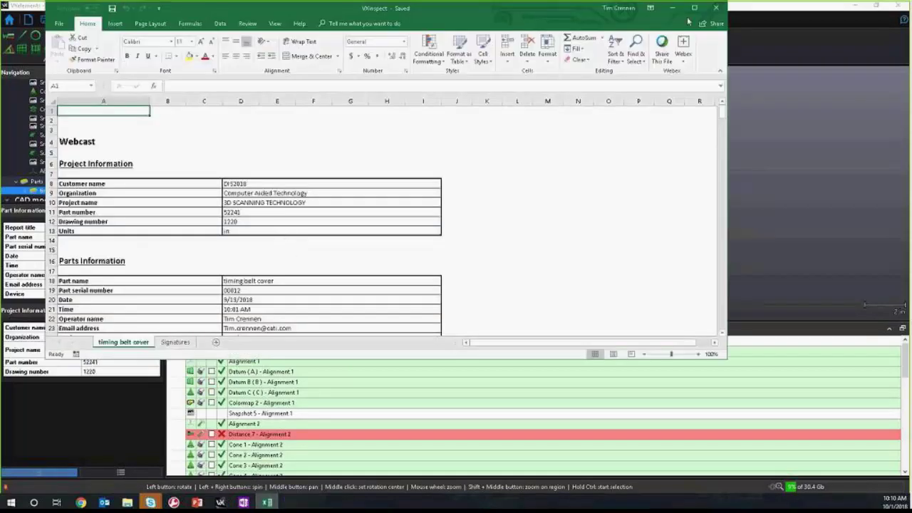
pyautogui.click(694, 8)
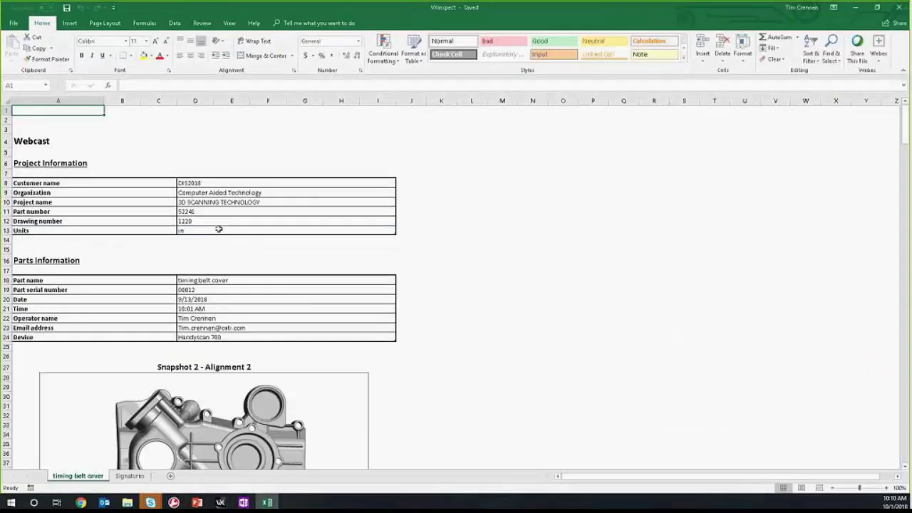
pyautogui.keyDown('ctrl'); pyautogui.scroll(4, 222, 227); pyautogui.keyUp('ctrl')
pyautogui.scroll(-1, 222, 227)
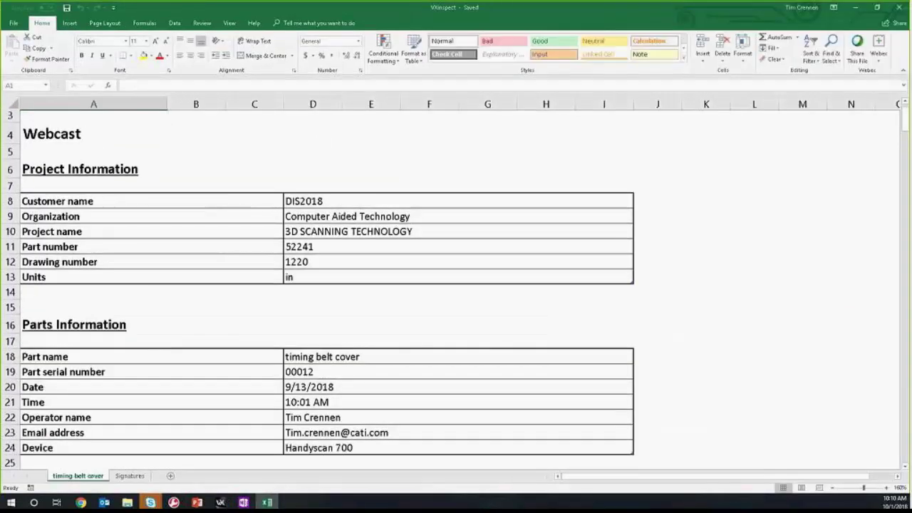
pyautogui.scroll(-3, 260, 225)
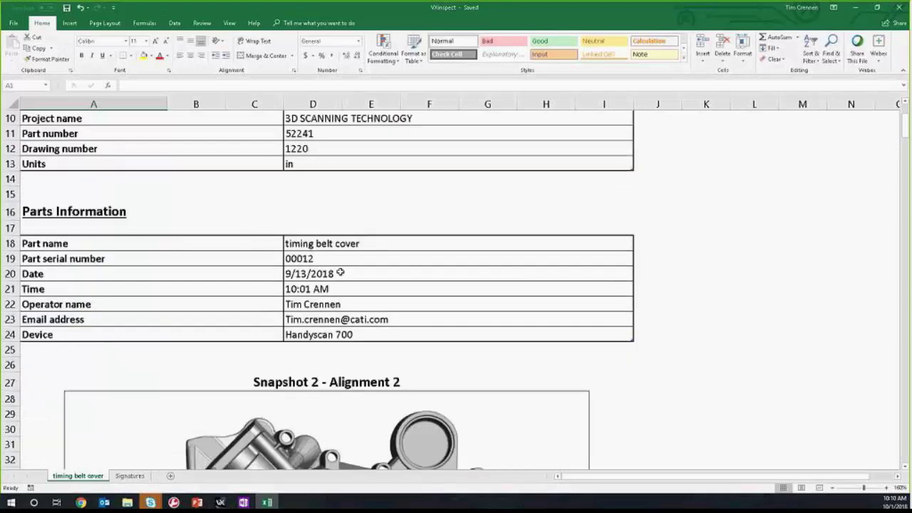
pyautogui.scroll(-8, 327, 282)
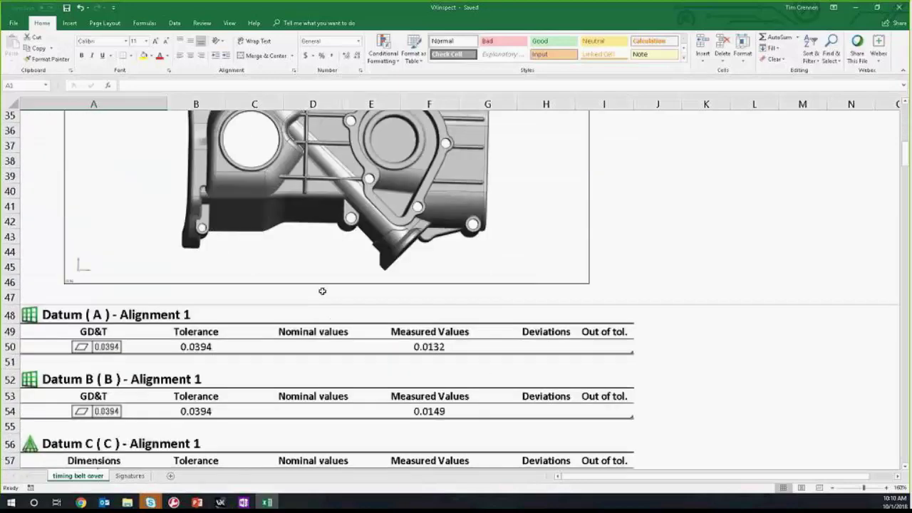
pyautogui.scroll(-8, 322, 291)
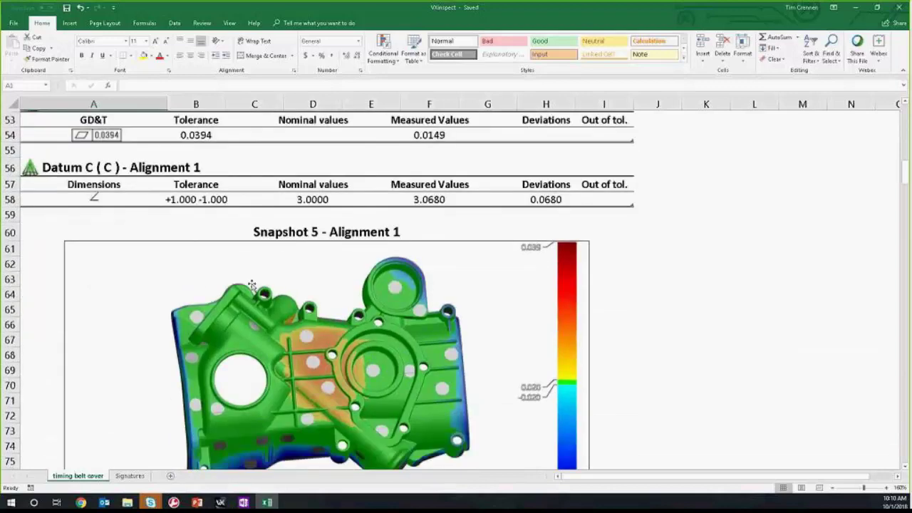
pyautogui.scroll(-6, 256, 287)
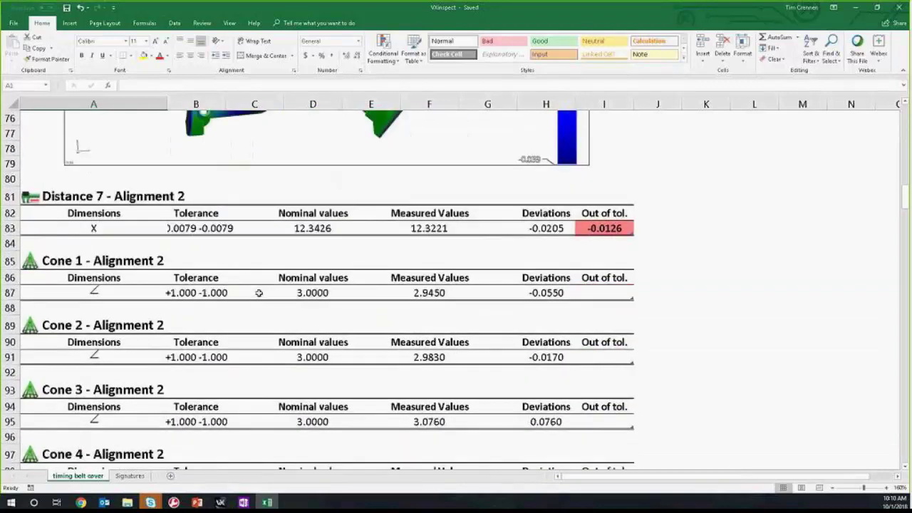
pyautogui.scroll(-1, 259, 293)
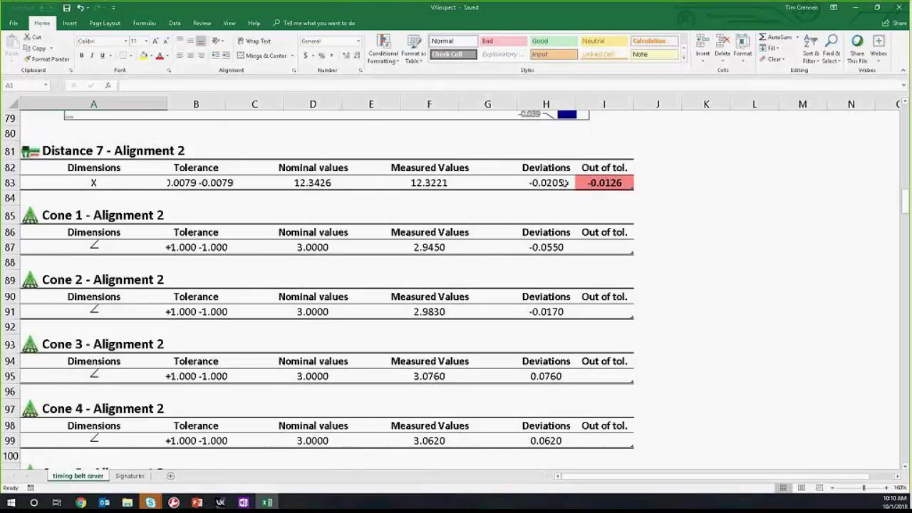
pyautogui.scroll(-12, 564, 183)
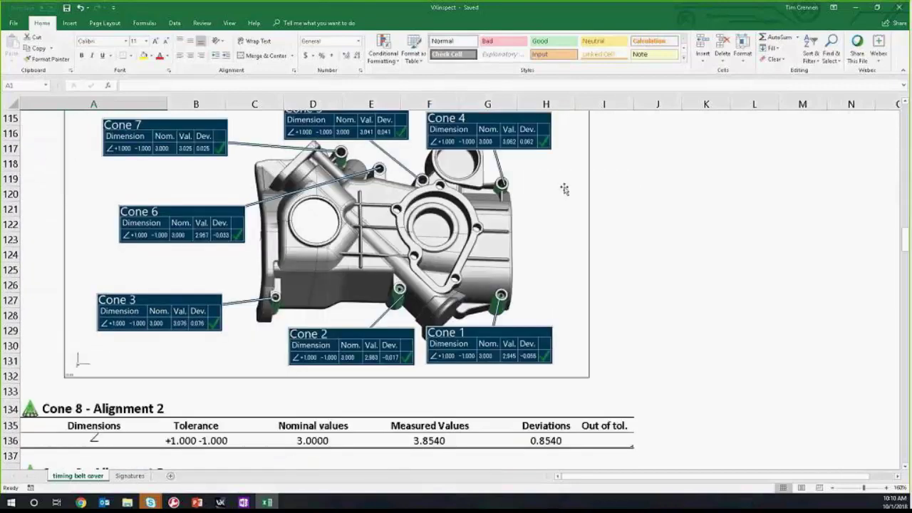
pyautogui.scroll(1, 564, 189)
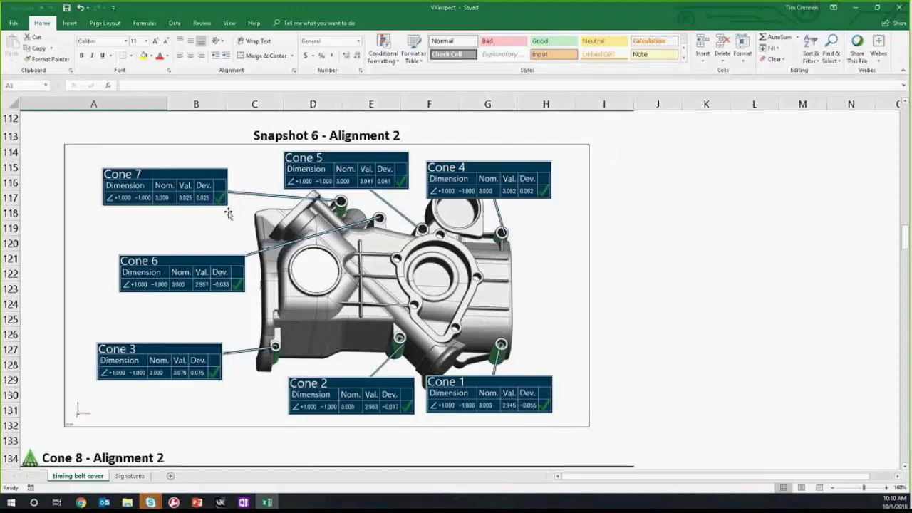
pyautogui.scroll(-6, 267, 213)
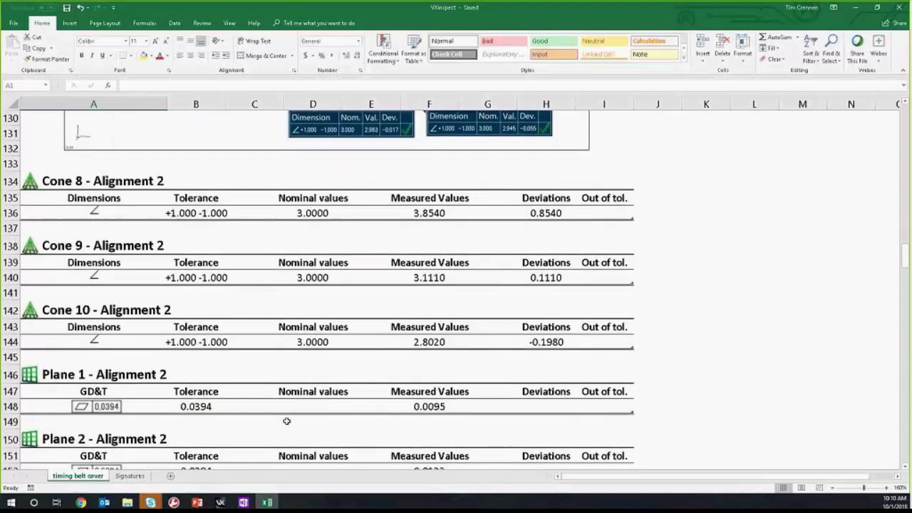
# Step: Return to VXelements and pick the timing belt cover's flat face for a new plane
pyautogui.click(220, 502)
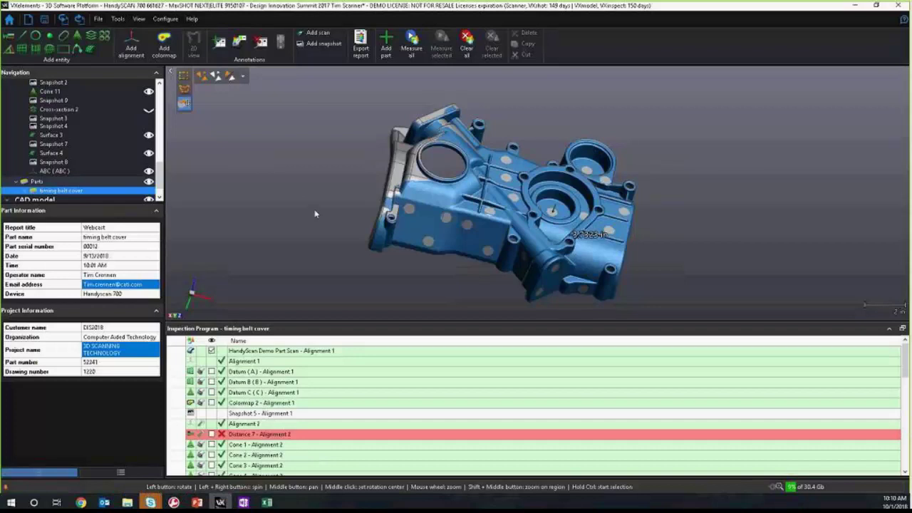
pyautogui.scroll(-10, 333, 414)
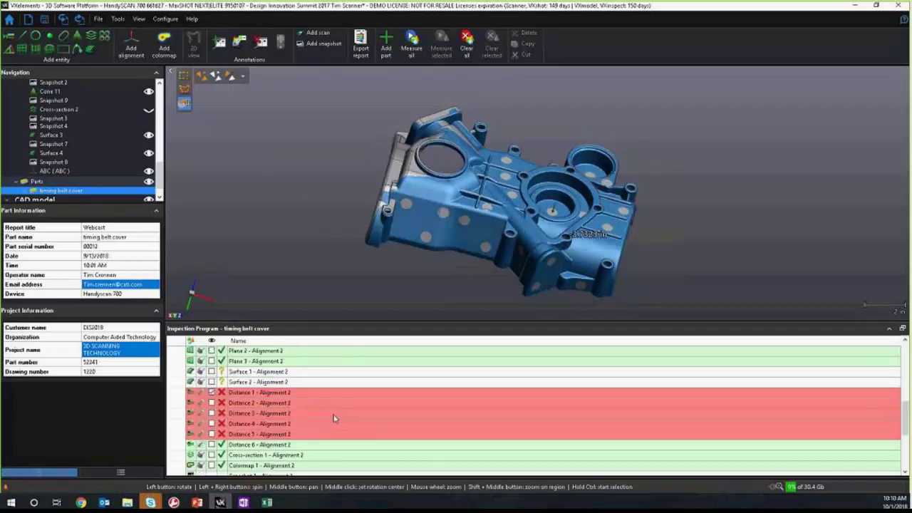
pyautogui.moveTo(456, 273)
pyautogui.mouseDown()
pyautogui.moveTo(449, 267)
pyautogui.moveTo(460, 282)
pyautogui.mouseUp()
pyautogui.click(22, 49)
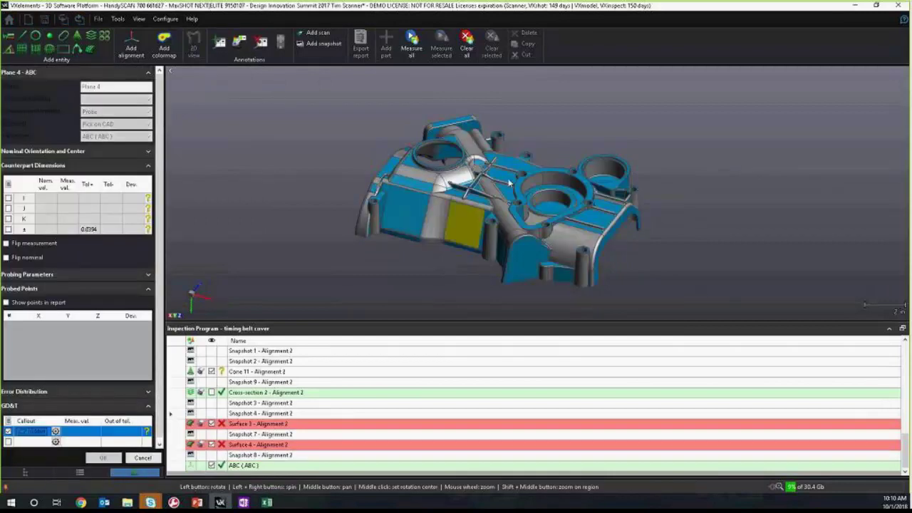
pyautogui.click(563, 173)
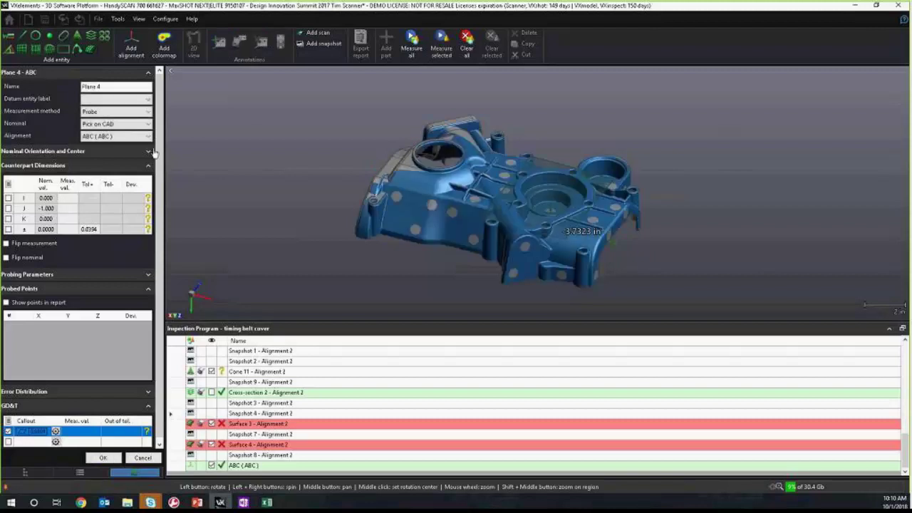
# Step: Measure the plane against the demo part scan mesh and show its error distribution
pyautogui.click(115, 112)
pyautogui.click(90, 128)
pyautogui.click(121, 124)
pyautogui.click(121, 133)
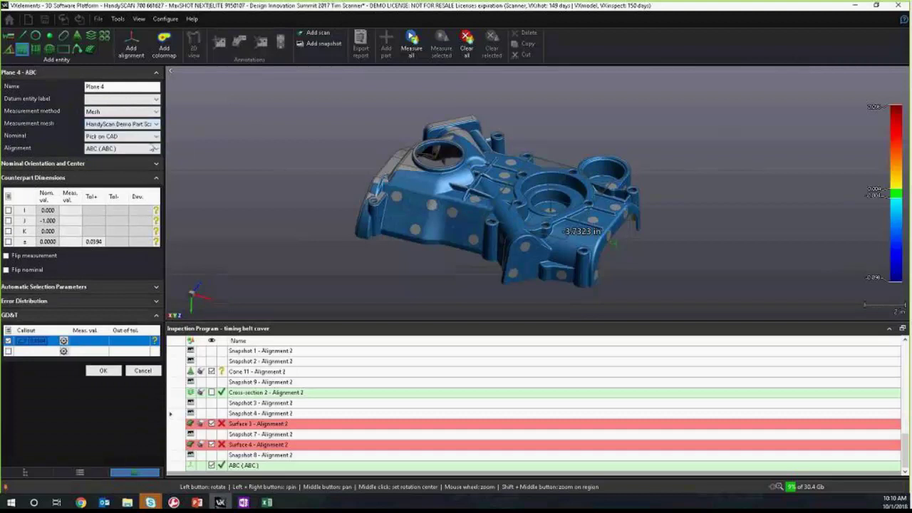
pyautogui.click(45, 301)
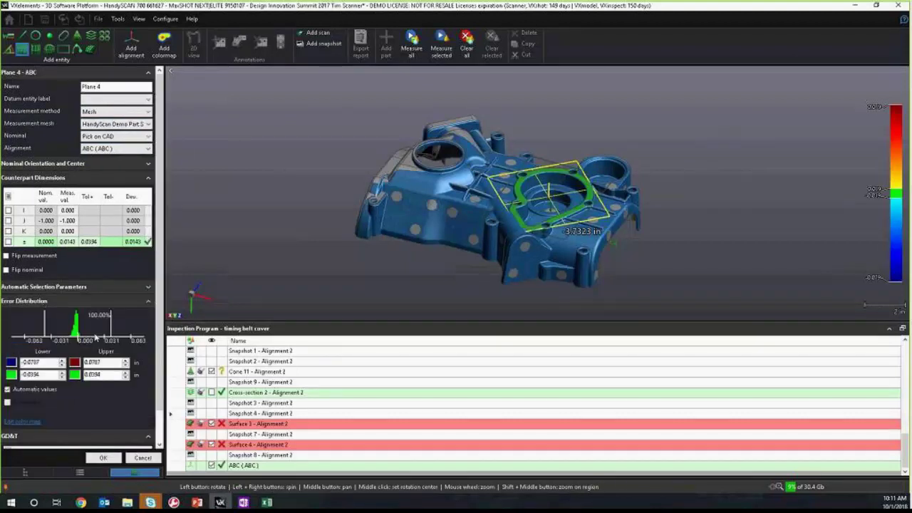
# Step: Apply the 0.0394 flatness tolerance, add Plane 4 - ABC, and cancel further plane creation
pyautogui.scroll(-1, 54, 422)
pyautogui.click(56, 427)
pyautogui.click(56, 427)
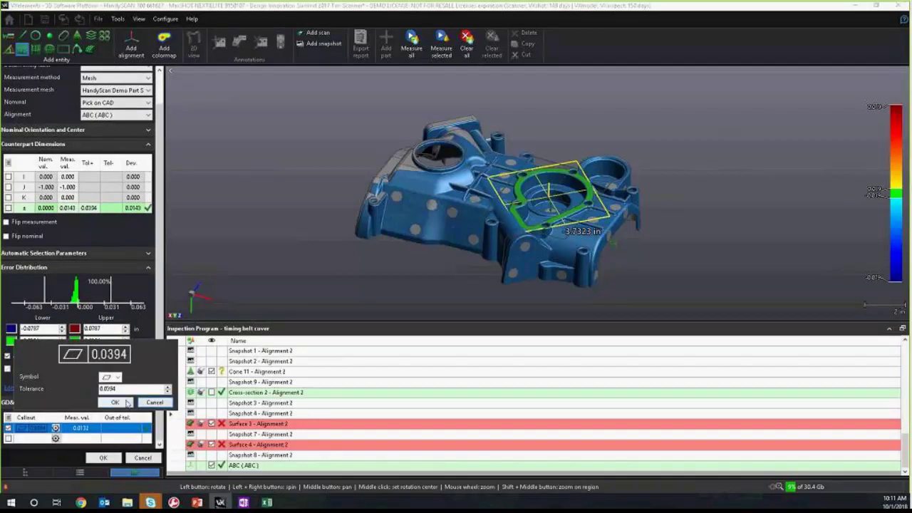
pyautogui.click(116, 402)
pyautogui.click(103, 458)
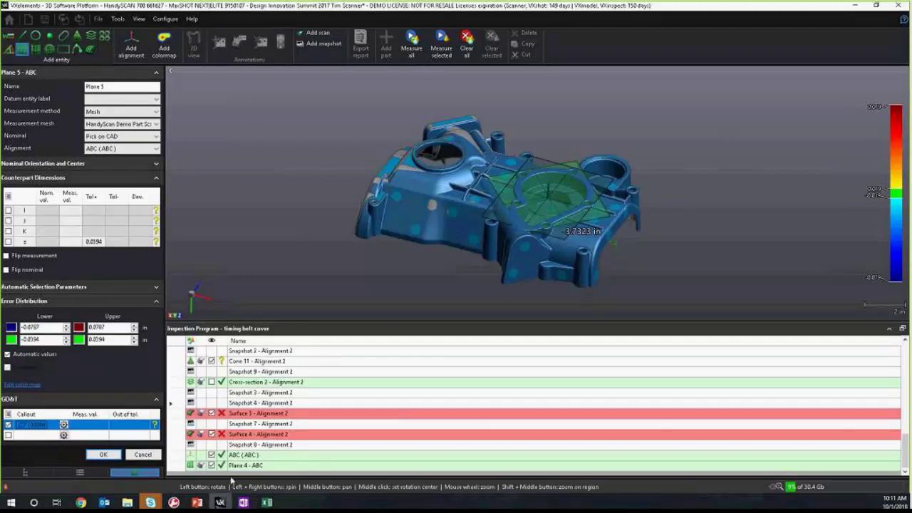
pyautogui.click(142, 455)
pyautogui.moveTo(405, 272); pyautogui.dragTo(446, 248)
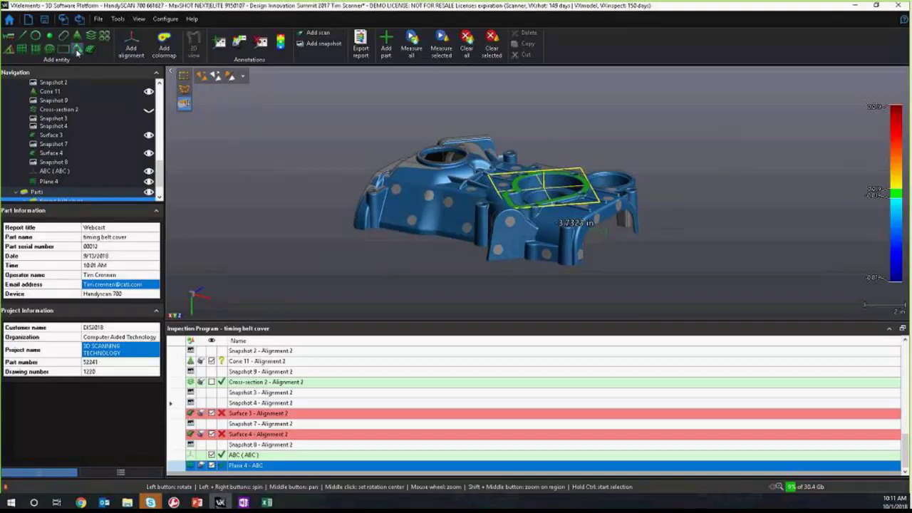
# Step: Scroll the Navigation tree back to the top and bring up the PowerPoint window previews
pyautogui.scroll(-1, 128, 124)
pyautogui.scroll(10, 118, 144)
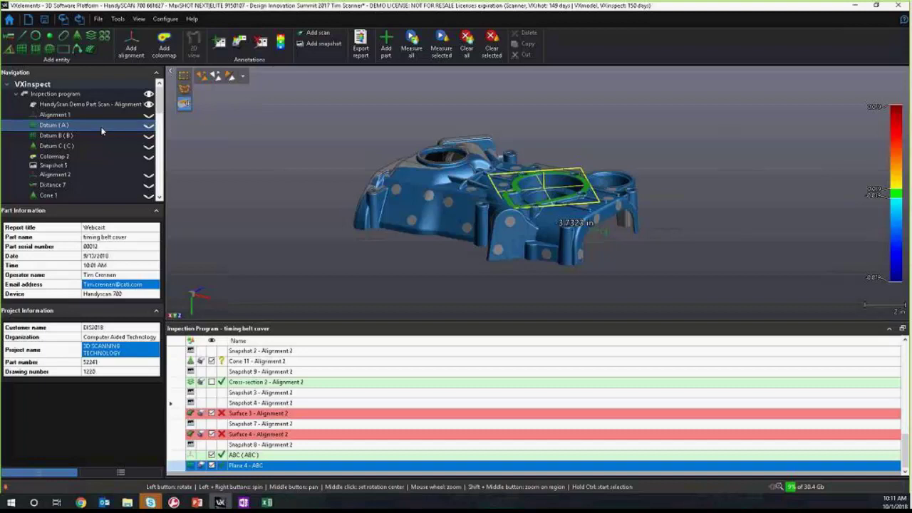
pyautogui.click(197, 502)
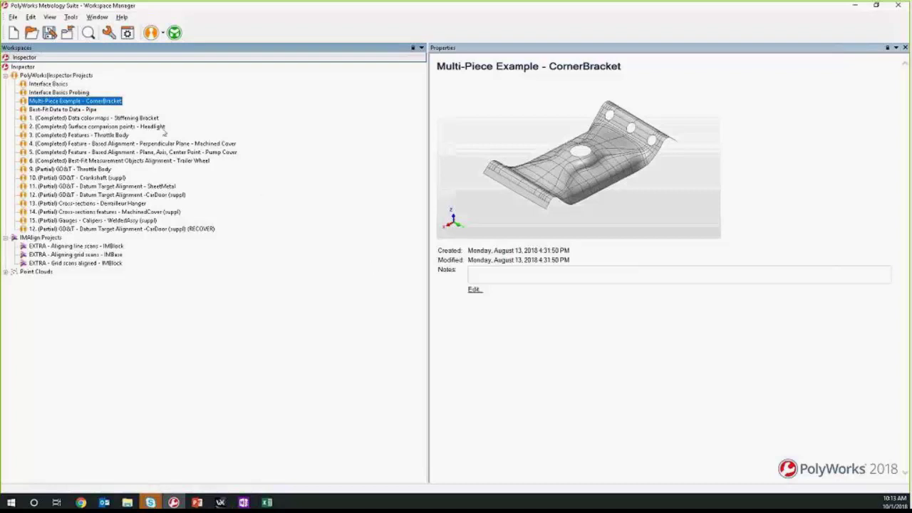
# Step: Preview the Headlight and Throttle Body projects, then open 3. (Completed) Features - Throttle Body
pyautogui.click(146, 127)
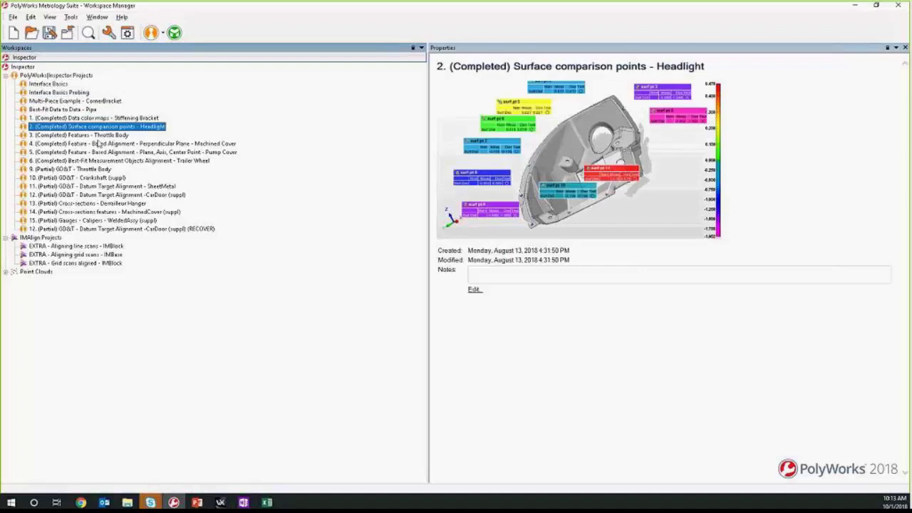
pyautogui.click(89, 136)
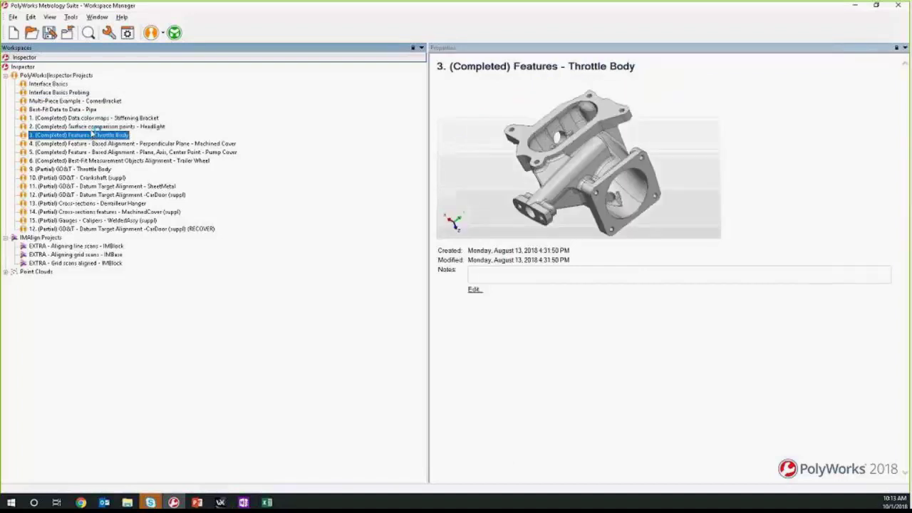
pyautogui.doubleClick(91, 135)
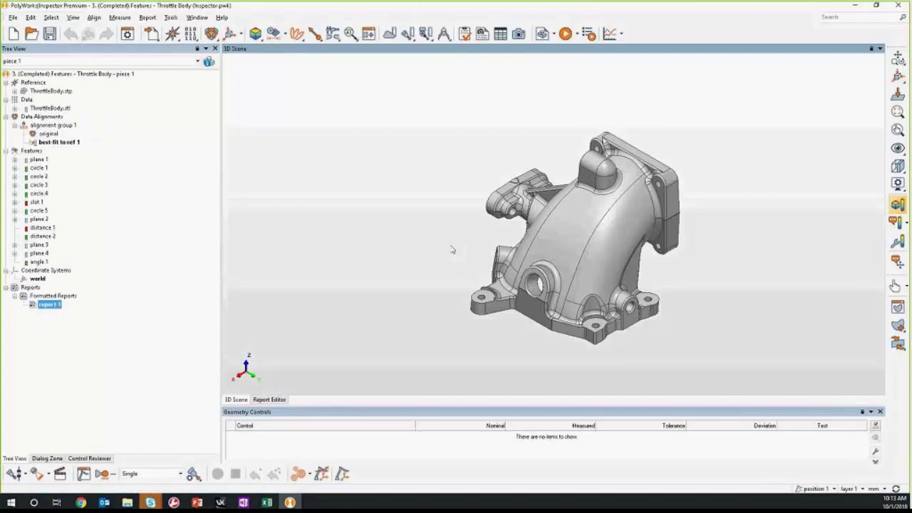
# Step: Rotate the throttle body, review circle 2 and circle 4 diameter results, and open report 1
pyautogui.moveTo(478, 240); pyautogui.dragTo(398, 226)
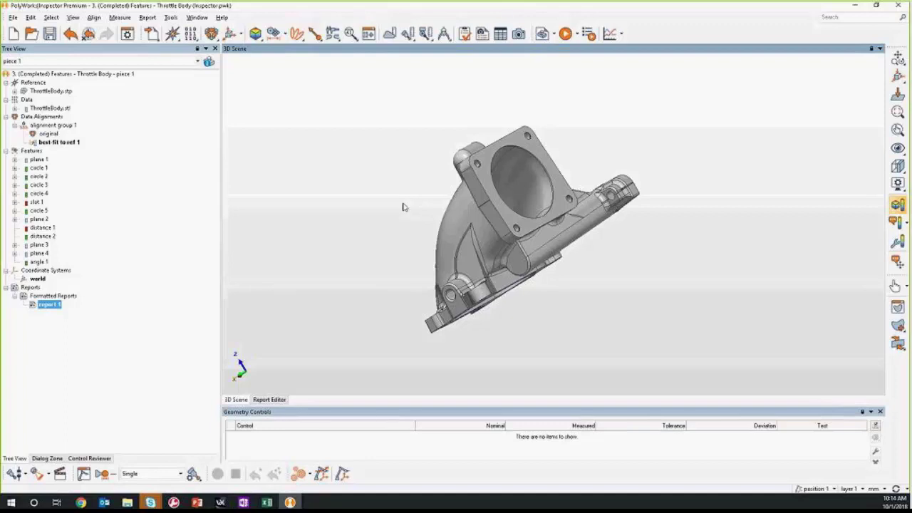
pyautogui.moveTo(423, 209); pyautogui.dragTo(396, 182)
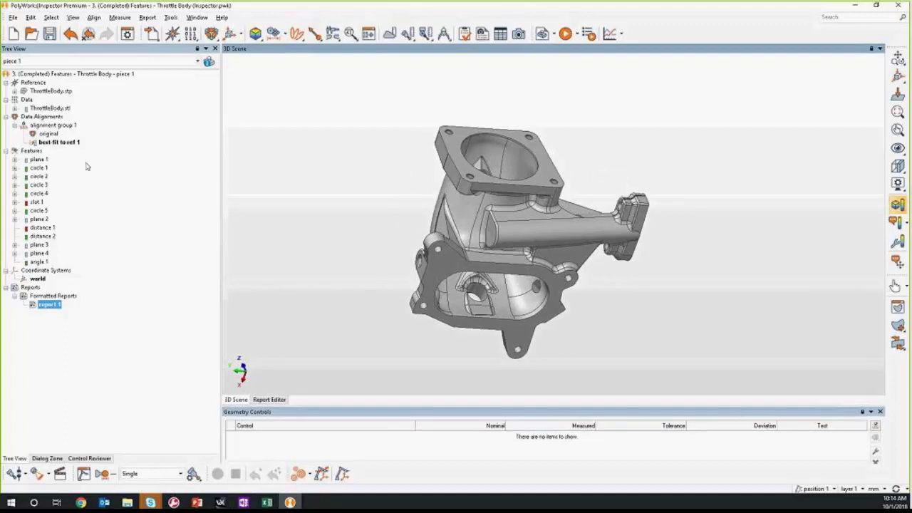
pyautogui.click(49, 177)
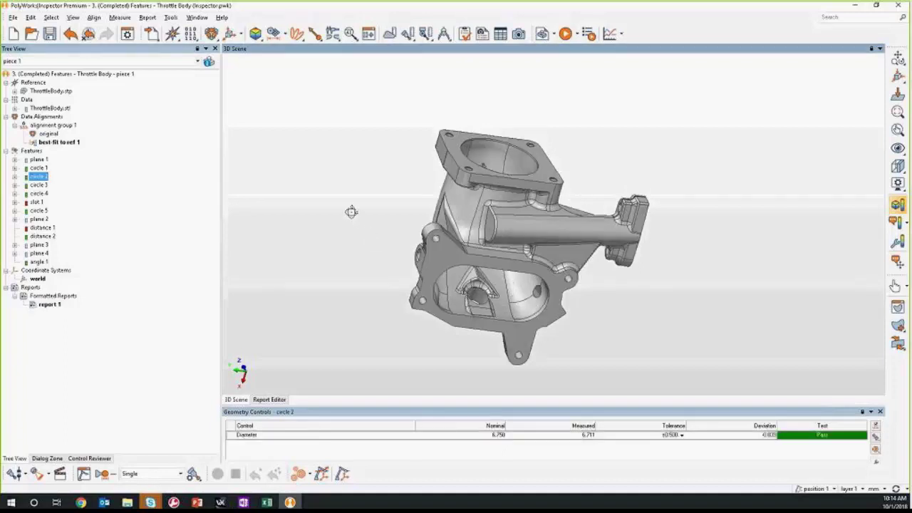
pyautogui.moveTo(431, 316); pyautogui.dragTo(445, 274)
pyautogui.scroll(2, 443, 274)
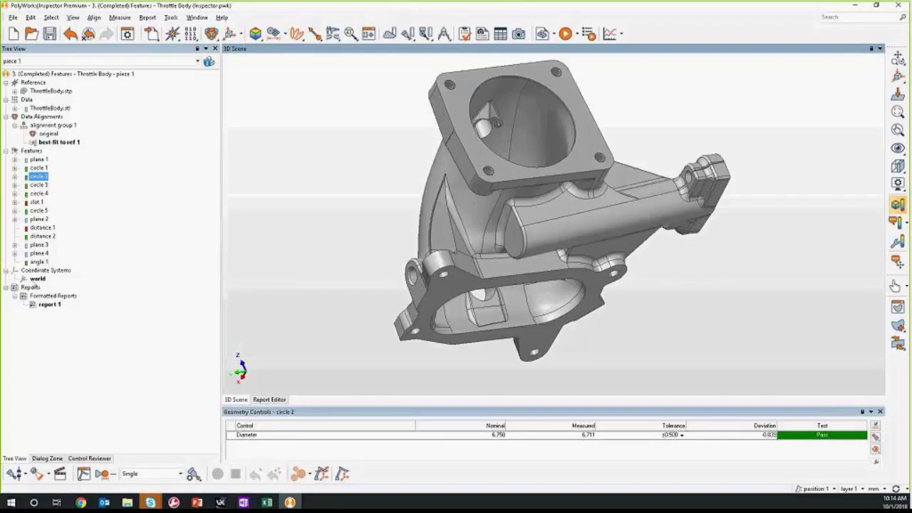
pyautogui.click(37, 194)
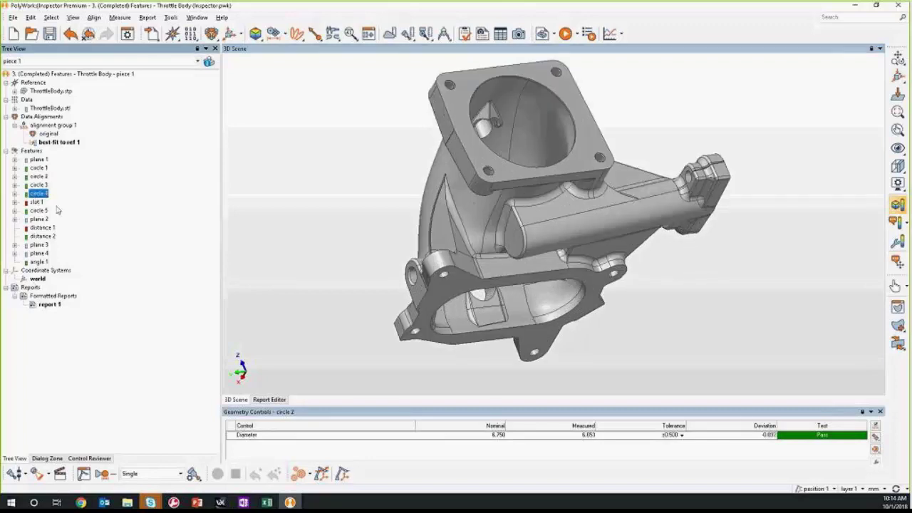
pyautogui.click(48, 305)
pyautogui.doubleClick(48, 305)
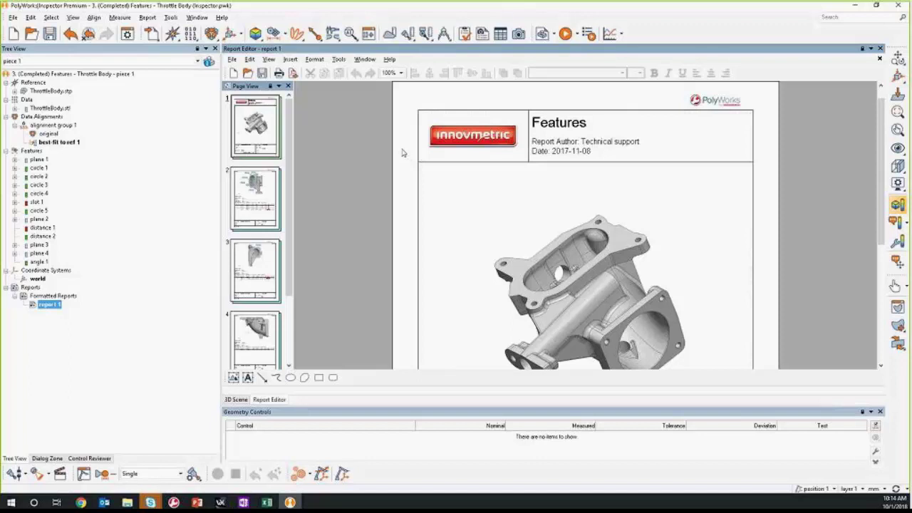
# Step: Display page 2 of the throttle body report
pyautogui.click(257, 197)
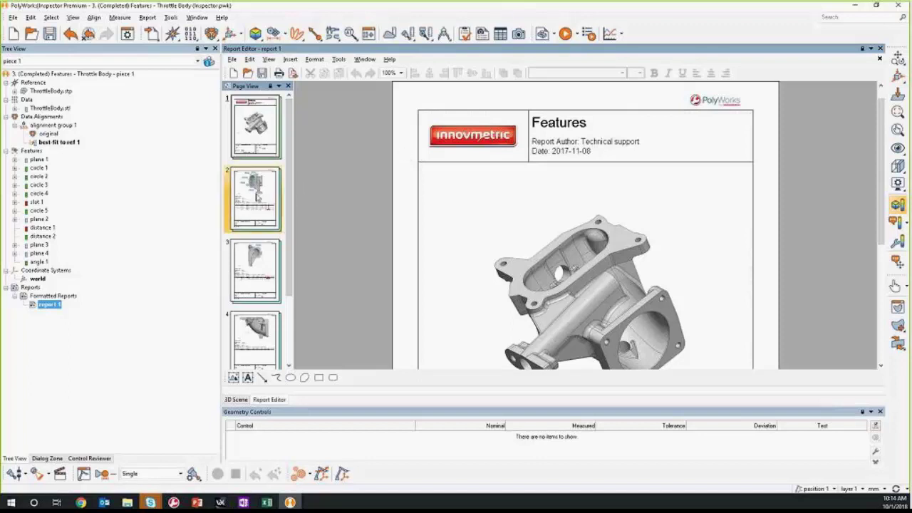
pyautogui.scroll(-3, 431, 229)
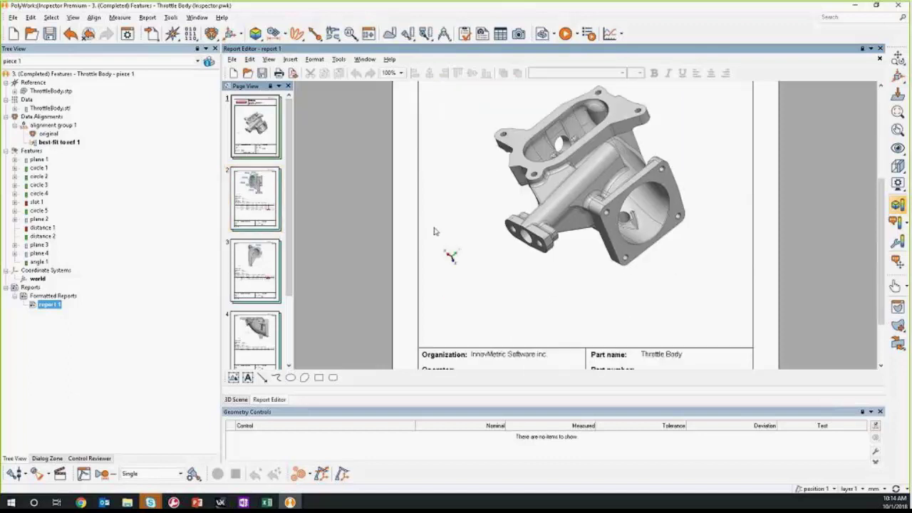
pyautogui.scroll(-2, 435, 231)
pyautogui.scroll(1, 432, 238)
pyautogui.scroll(-2, 431, 246)
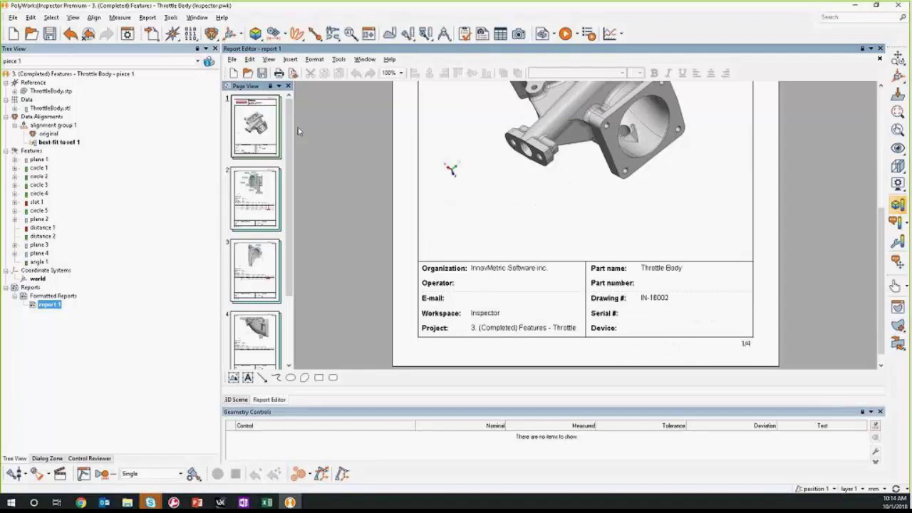
pyautogui.click(250, 212)
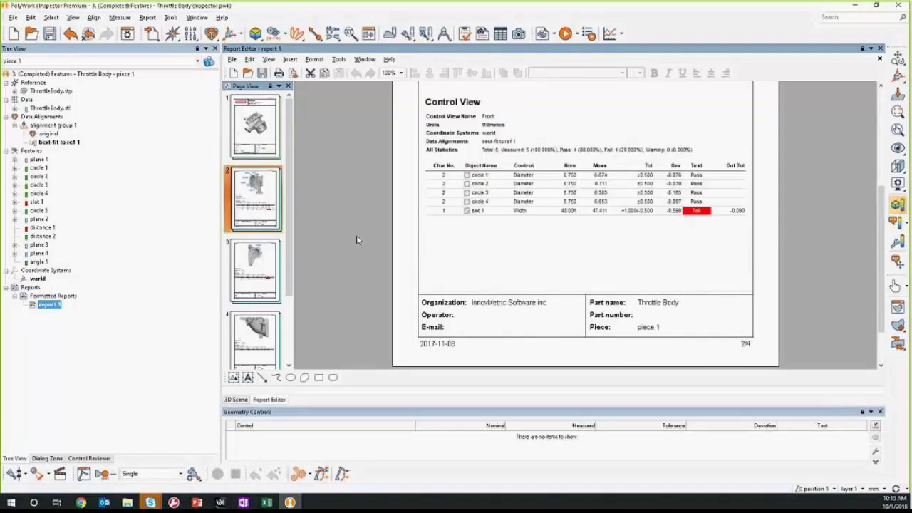
pyautogui.scroll(5, 358, 241)
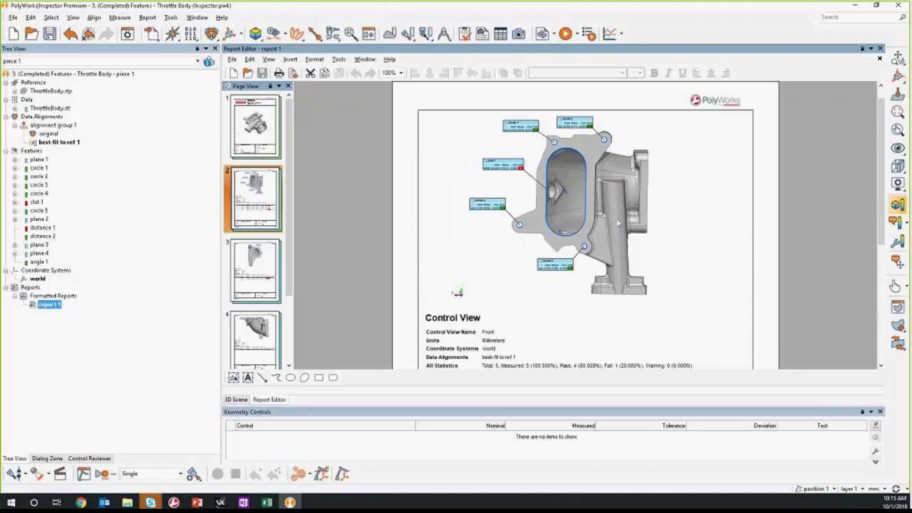
pyautogui.keyDown('ctrl'); pyautogui.scroll(2, 518, 187); pyautogui.keyUp('ctrl')
pyautogui.keyDown('ctrl'); pyautogui.scroll(1, 302, 223); pyautogui.keyUp('ctrl')
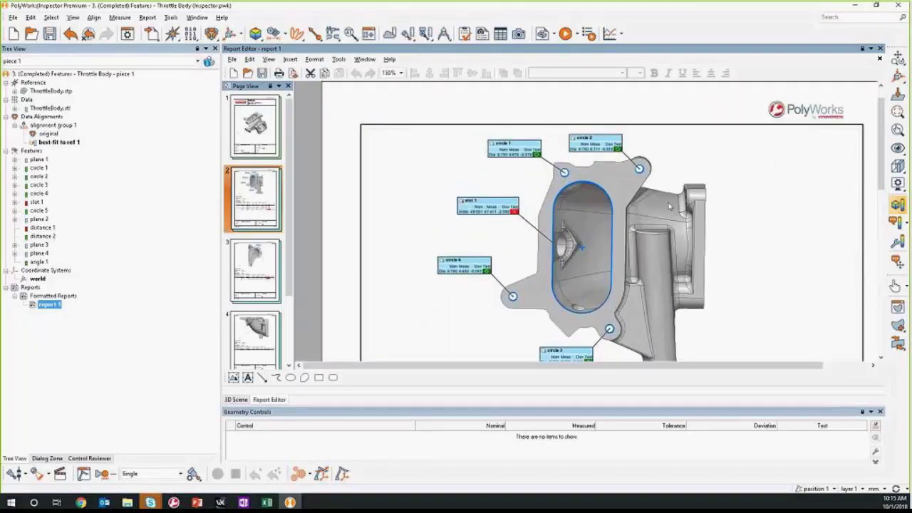
pyautogui.keyDown('ctrl'); pyautogui.scroll(1, 302, 223); pyautogui.keyUp('ctrl')
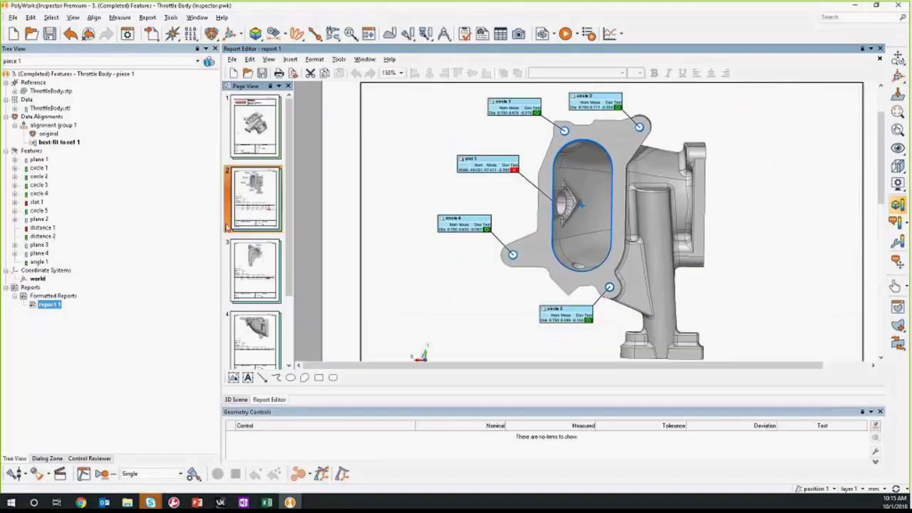
# Step: Widen the Report Editor and open the Front Control View table for editing
pyautogui.moveTo(220, 228); pyautogui.dragTo(176, 225)
pyautogui.keyDown('ctrl'); pyautogui.scroll(2, 513, 203); pyautogui.keyUp('ctrl')
pyautogui.scroll(-6, 636, 197)
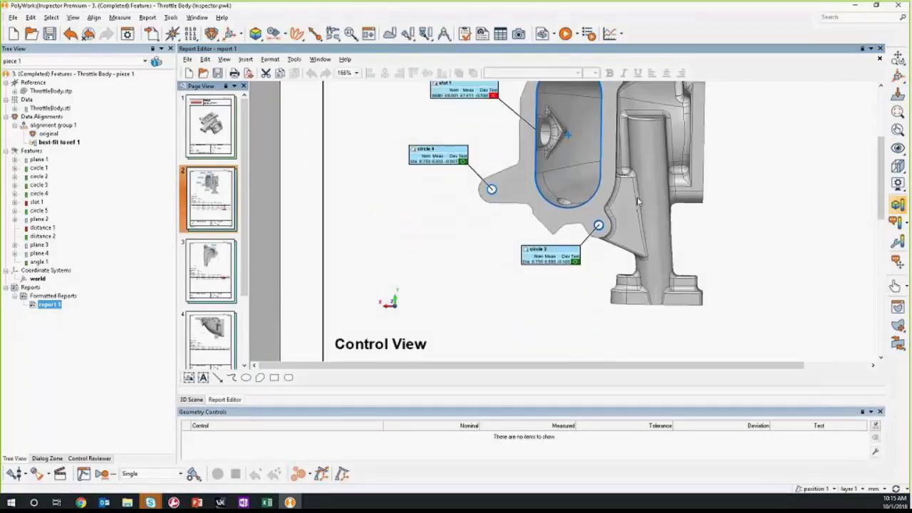
pyautogui.scroll(-1, 557, 193)
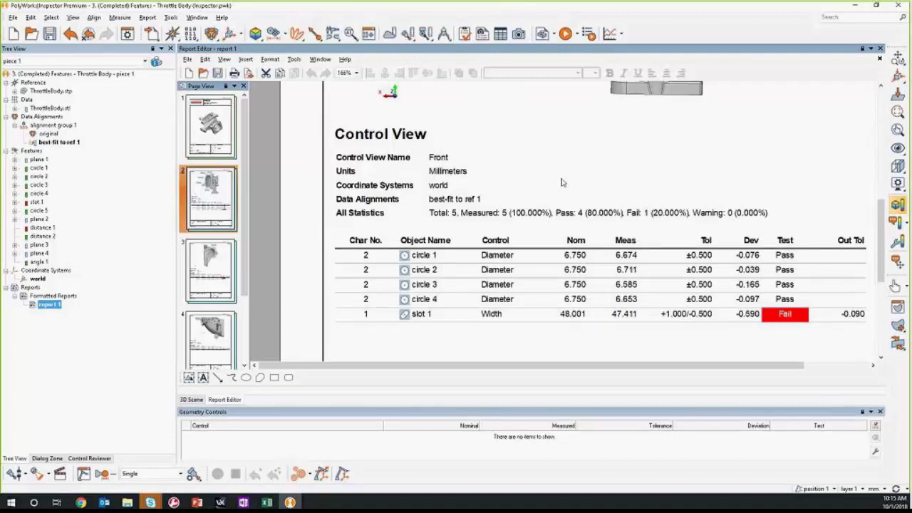
pyautogui.click(526, 191)
pyautogui.doubleClick(526, 191)
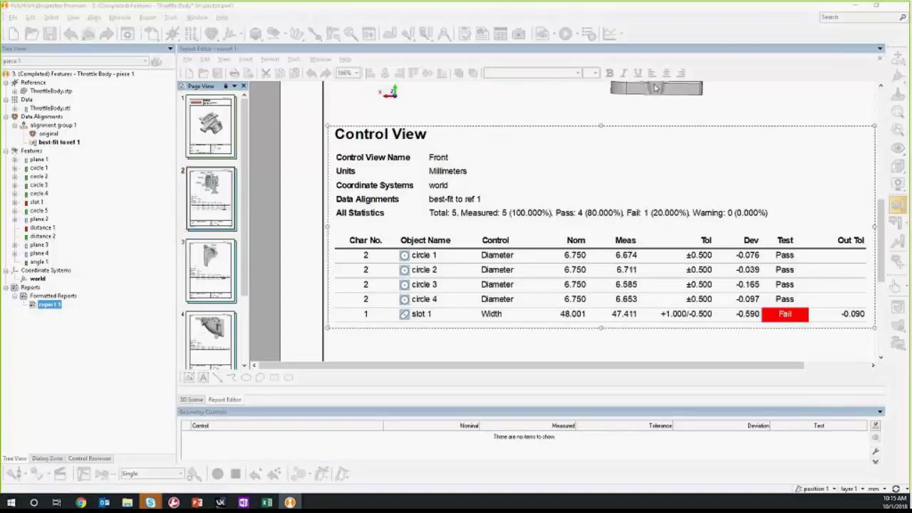
# Step: Remove the Coordinate Systems row from the Control View table header
pyautogui.rightClick(575, 145)
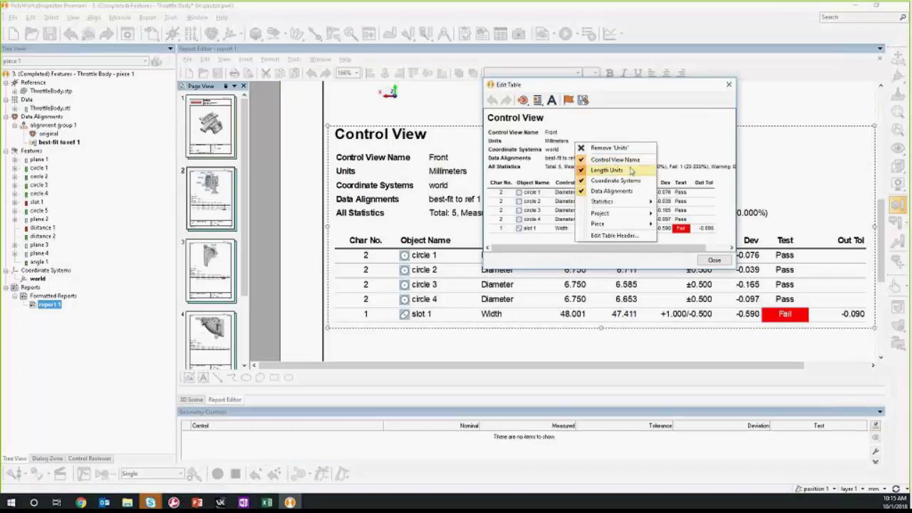
pyautogui.click(680, 130)
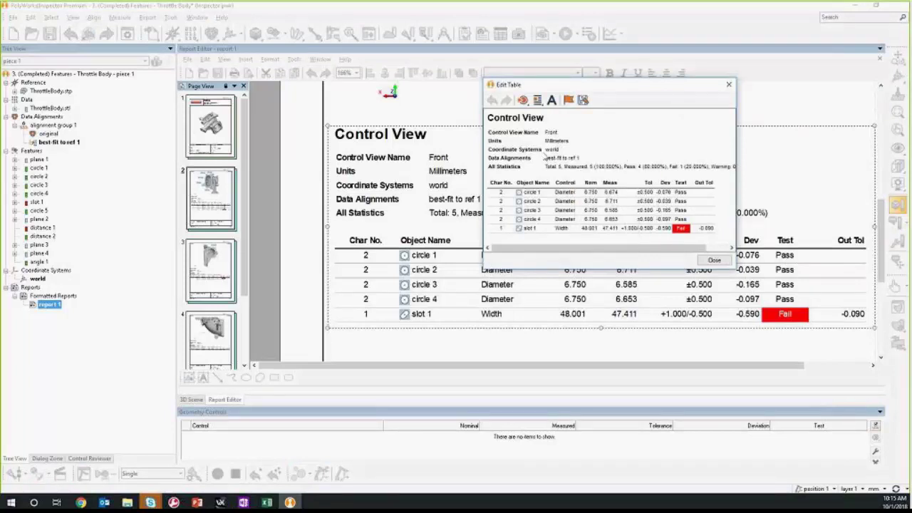
pyautogui.rightClick(538, 151)
pyautogui.click(602, 189)
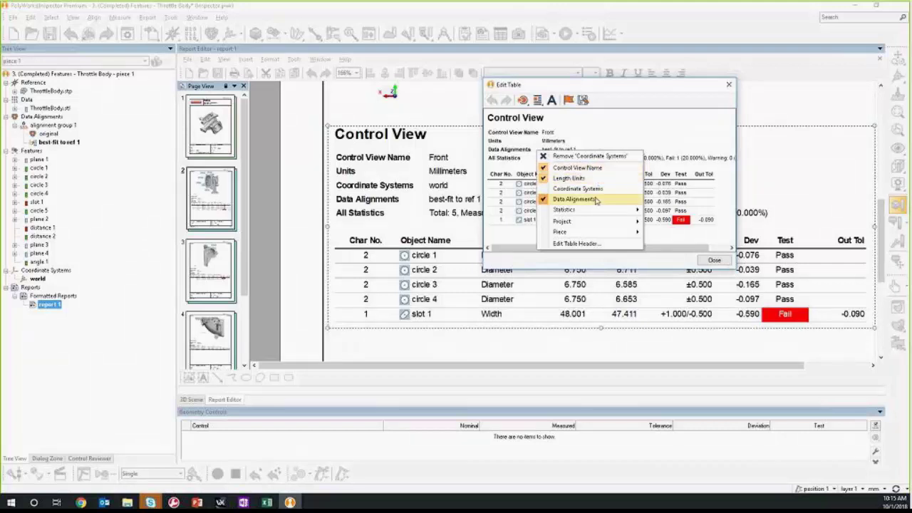
# Step: Drop Control View Name from the header, leaving Units, Data Alignments and All Statistics, and close the table
pyautogui.click(597, 168)
pyautogui.click(602, 144)
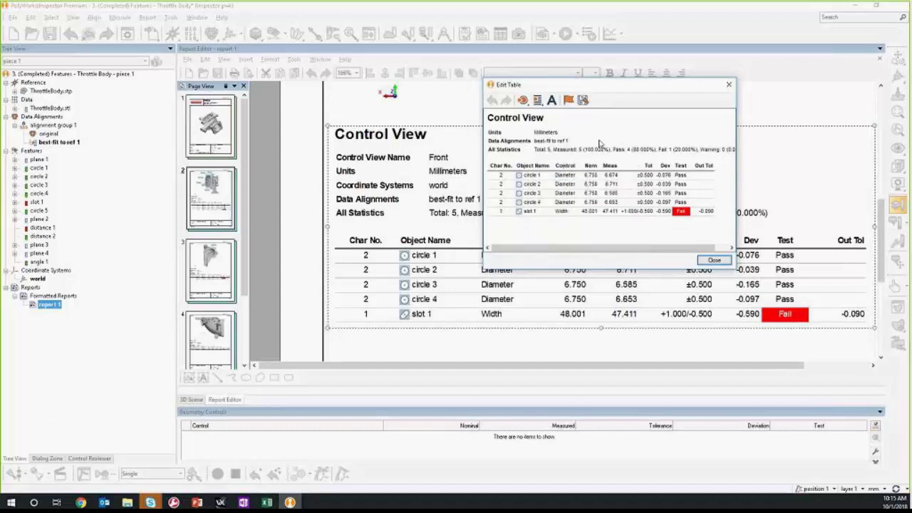
pyautogui.click(714, 260)
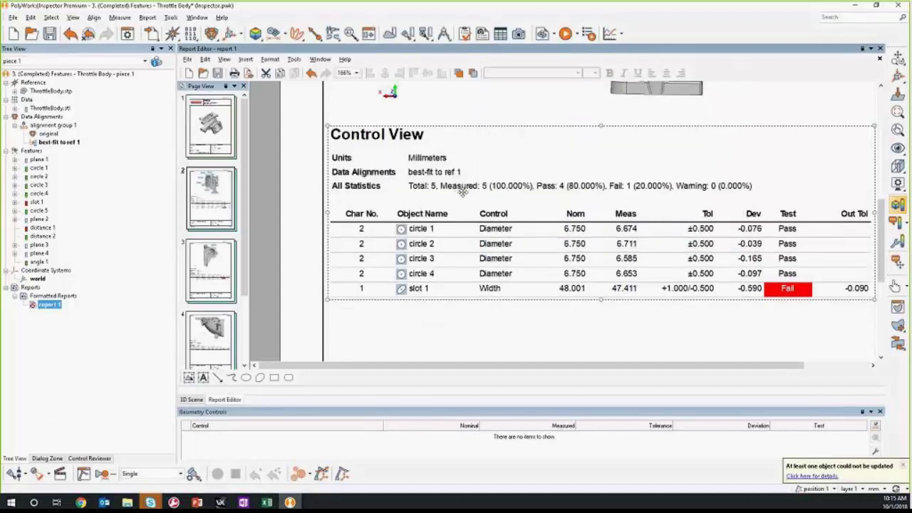
pyautogui.keyDown('ctrl'); pyautogui.scroll(-1, 518, 221); pyautogui.keyUp('ctrl')
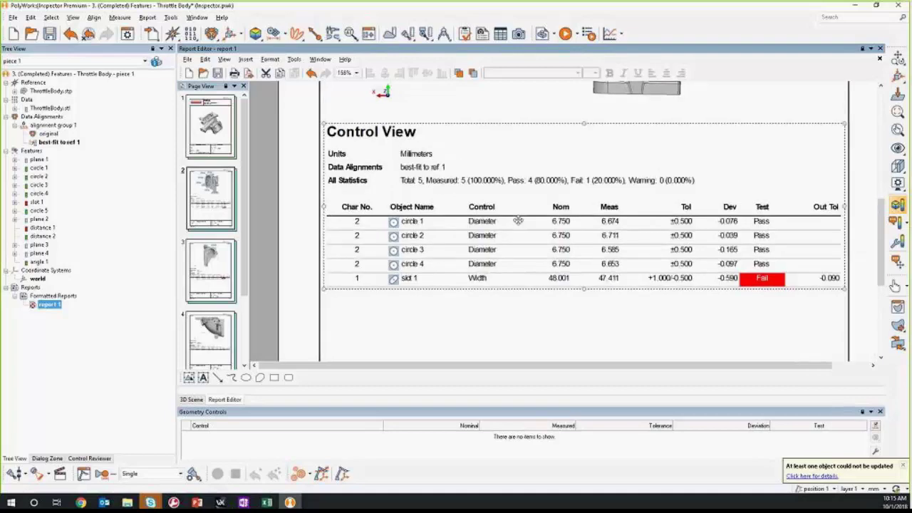
pyautogui.scroll(5, 527, 222)
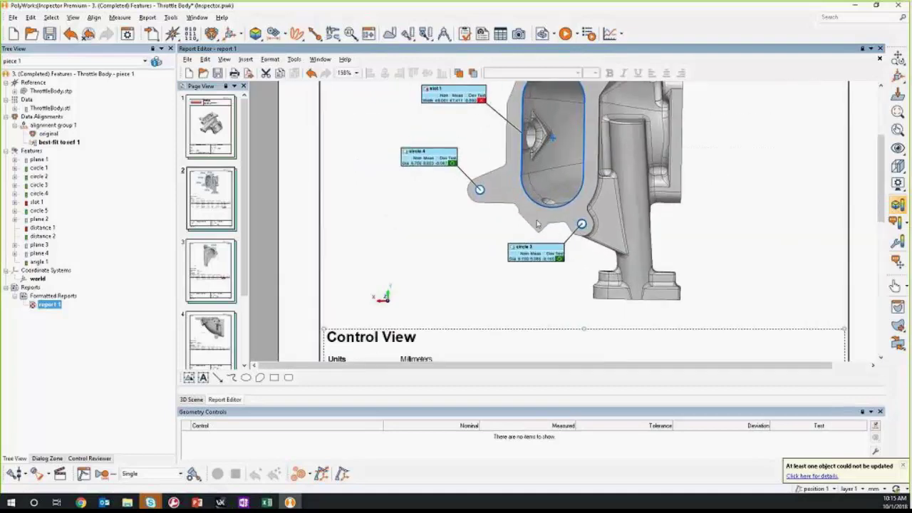
# Step: Browse report pages 3 and 4, ending on the Detail D control view with angle 1 passing
pyautogui.click(210, 270)
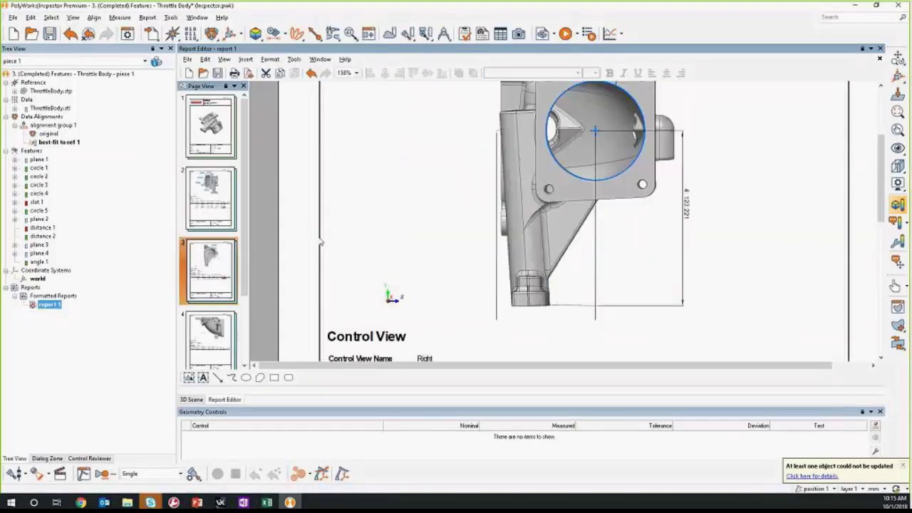
pyautogui.scroll(-5, 389, 240)
pyautogui.scroll(2, 403, 246)
pyautogui.scroll(4, 440, 246)
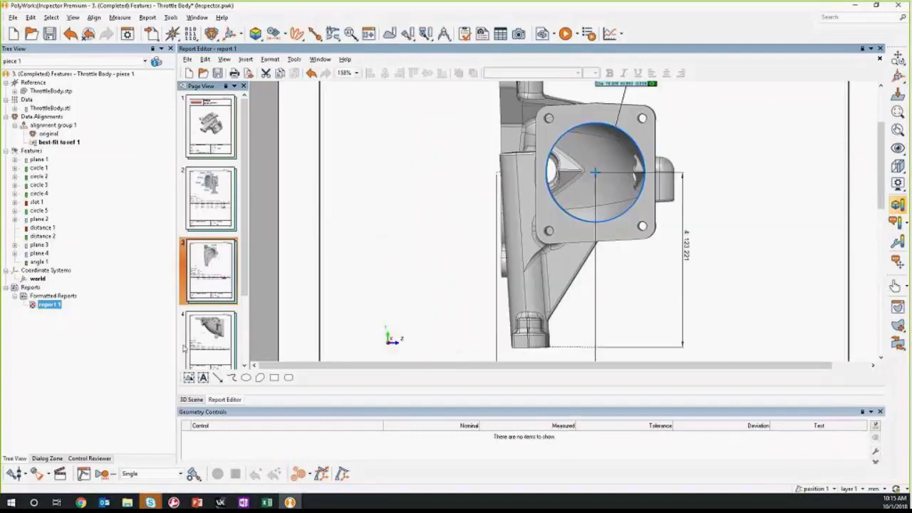
pyautogui.click(184, 346)
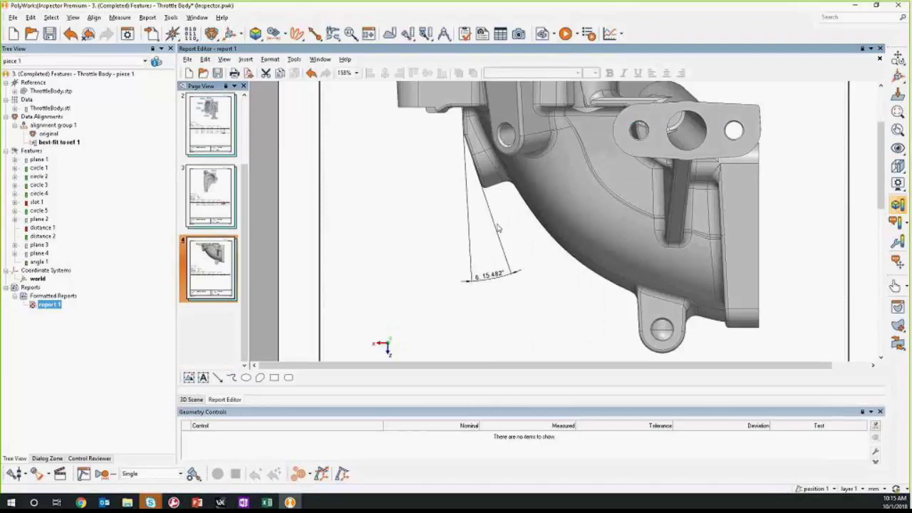
pyautogui.keyDown('ctrl'); pyautogui.scroll(-1, 498, 228); pyautogui.keyUp('ctrl')
pyautogui.scroll(-2, 498, 228)
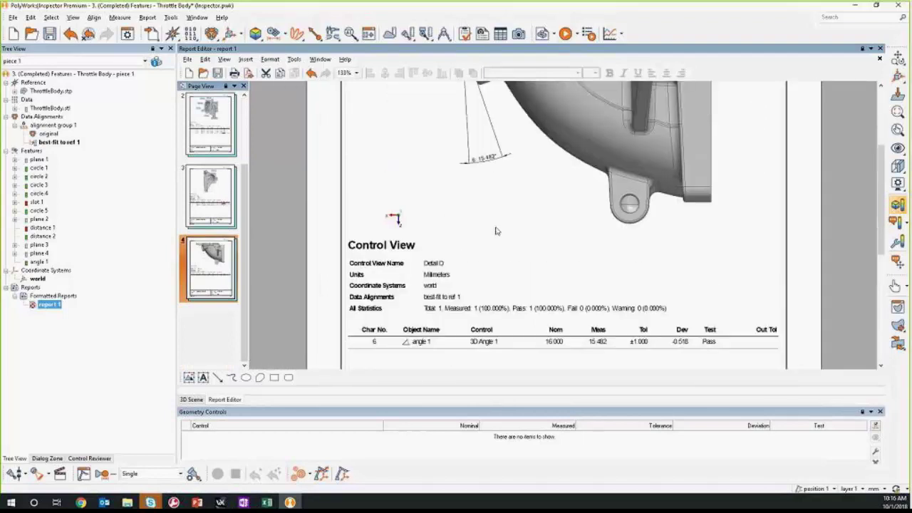
pyautogui.scroll(5, 498, 228)
pyautogui.scroll(-2, 525, 228)
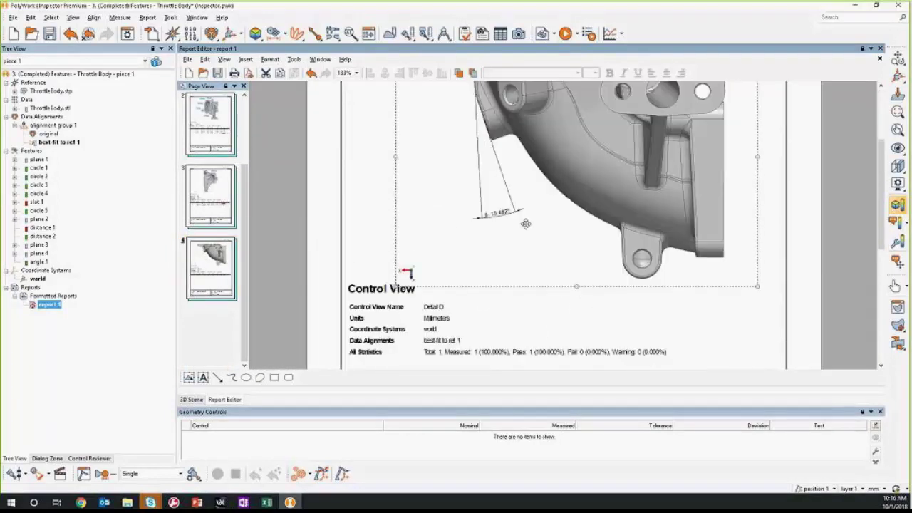
pyautogui.scroll(2, 525, 231)
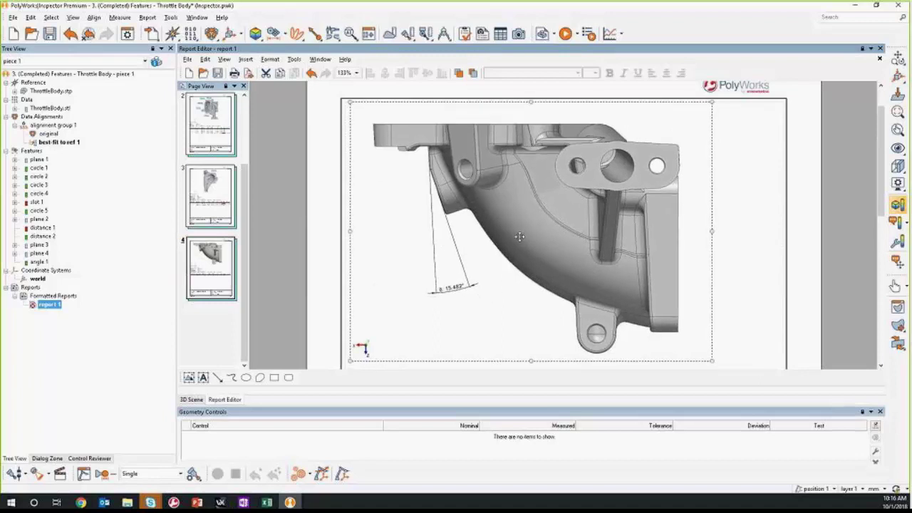
pyautogui.keyDown('ctrl'); pyautogui.scroll(-2, 491, 226); pyautogui.keyUp('ctrl')
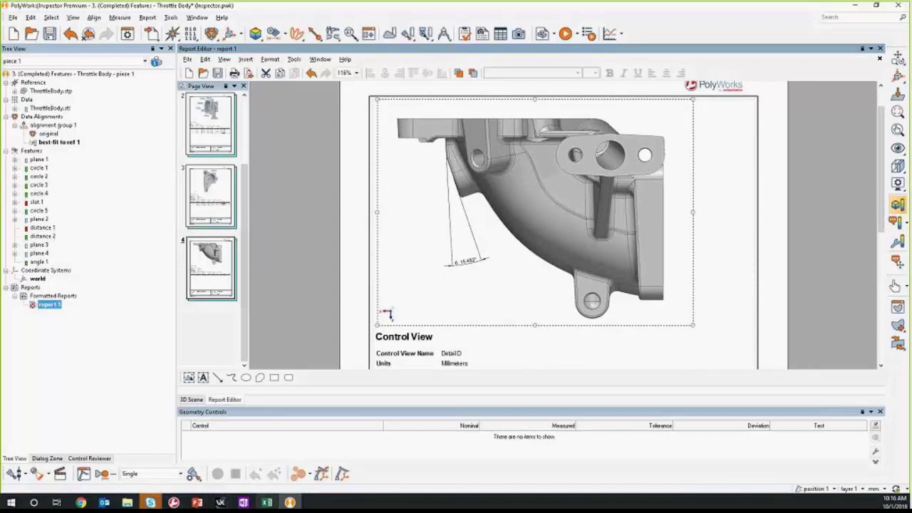
# Step: Load the Multi-Piece Example - CornerBracket project from Workspace Manager into Inspector
pyautogui.click(173, 503)
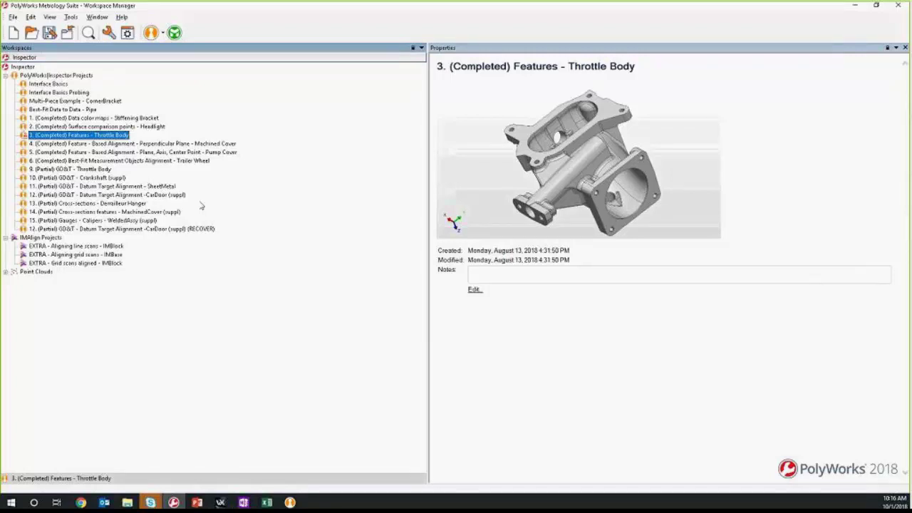
pyautogui.click(55, 101)
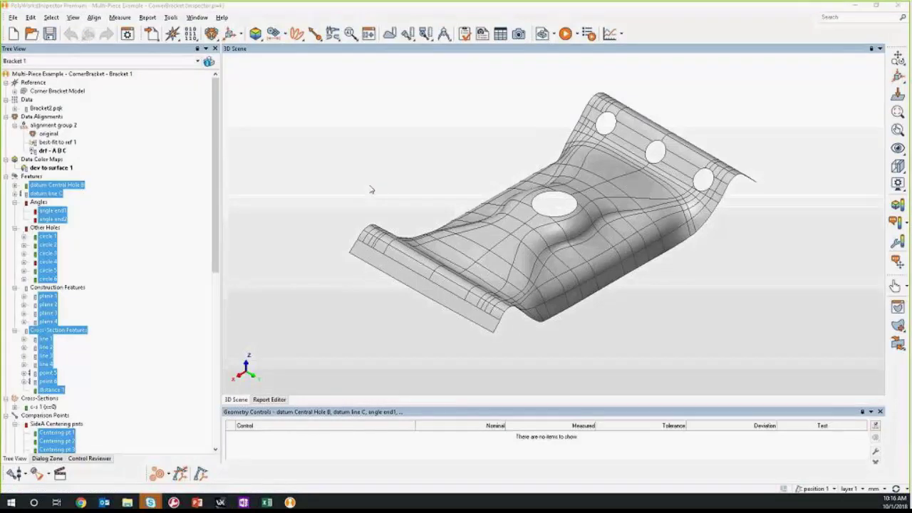
# Step: Display circle 1's Position A B C SPC moving-range chart across the 4 bracket samples
pyautogui.click(149, 296)
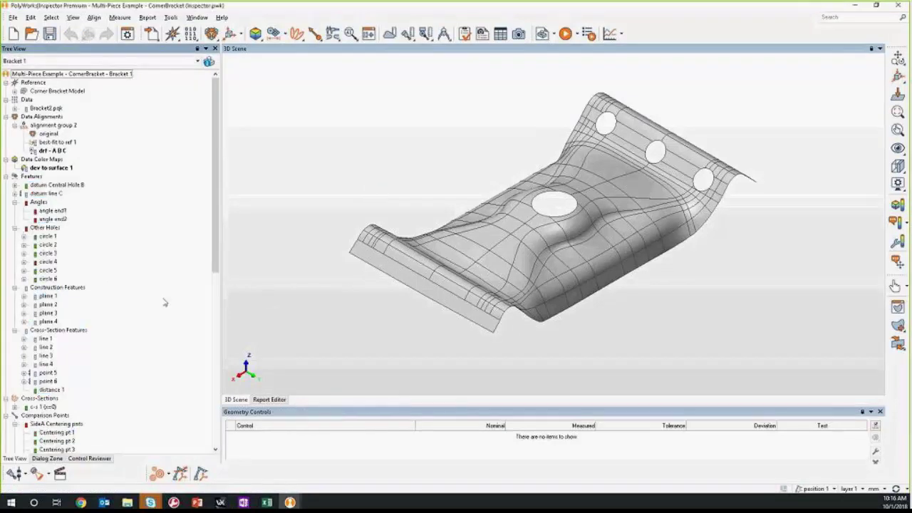
pyautogui.click(609, 33)
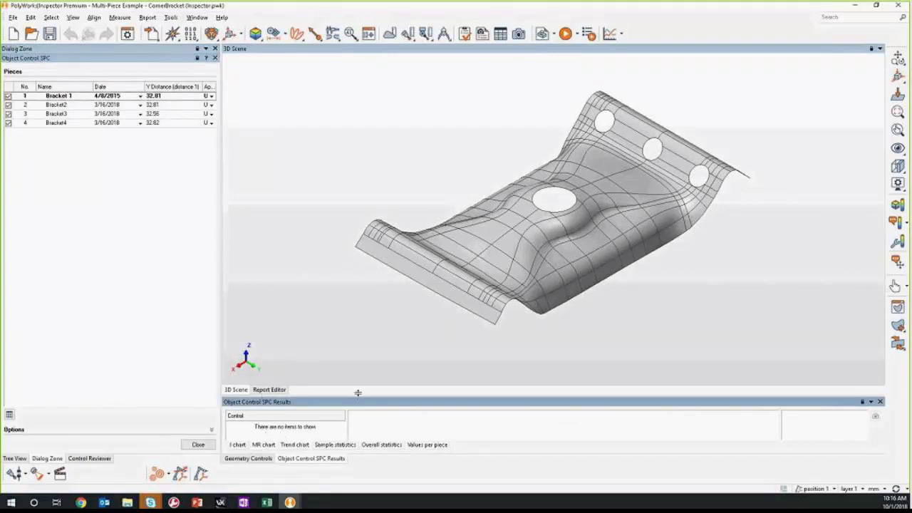
pyautogui.click(249, 459)
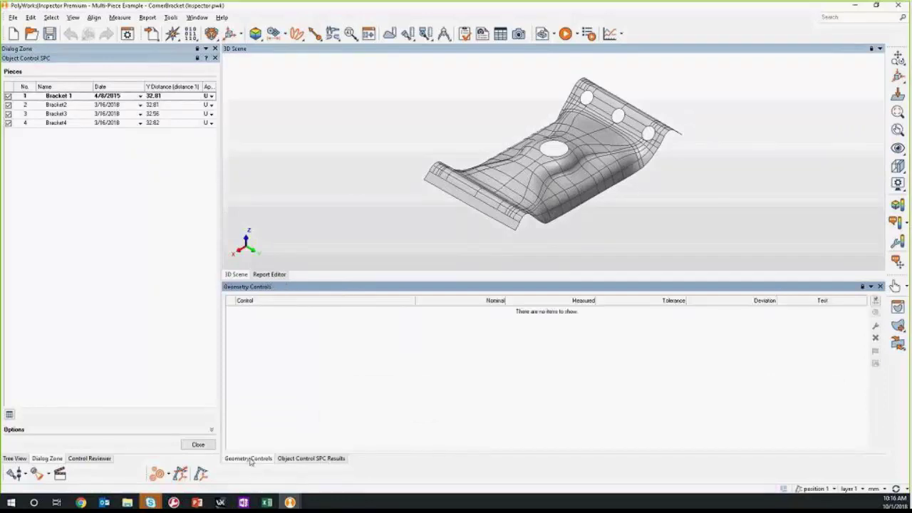
pyautogui.click(15, 459)
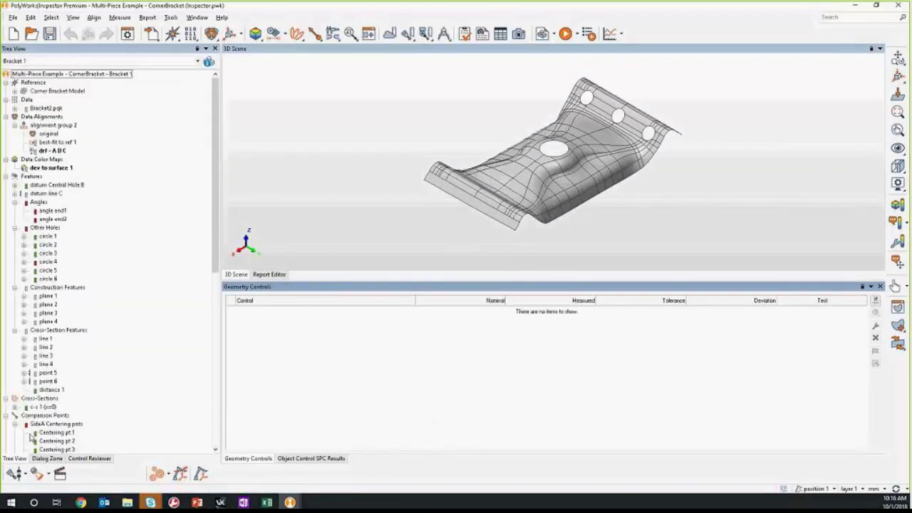
pyautogui.click(48, 236)
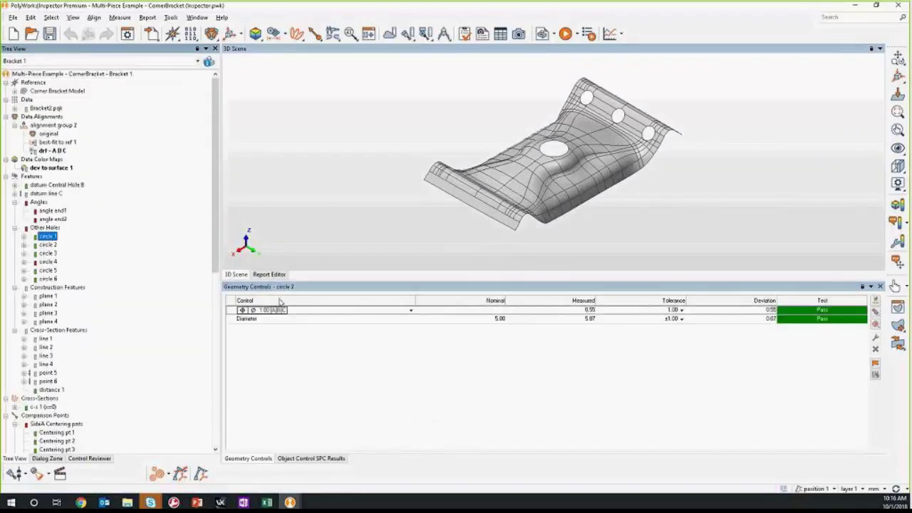
pyautogui.click(289, 459)
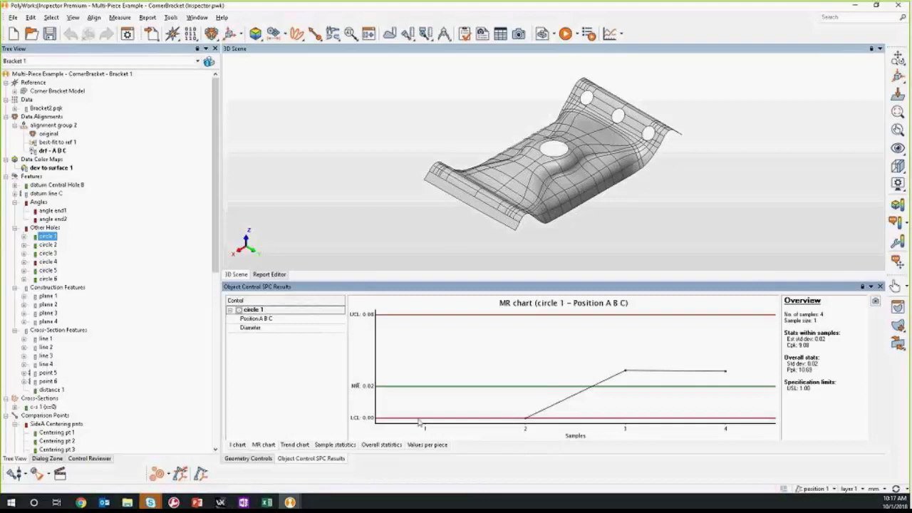
# Step: Switch the SPC chart via circle 3 to Centering pt 1's Surface Distance MR chart
pyautogui.moveTo(527, 419)
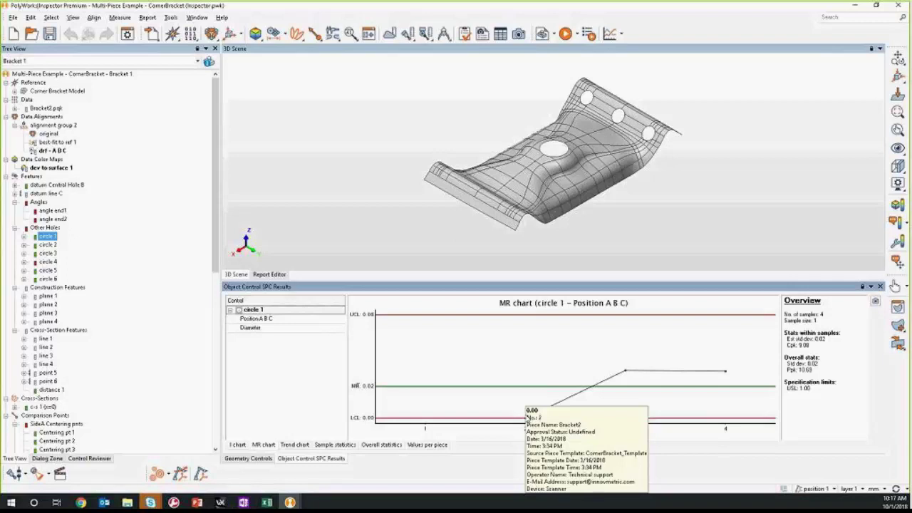
pyautogui.click(48, 253)
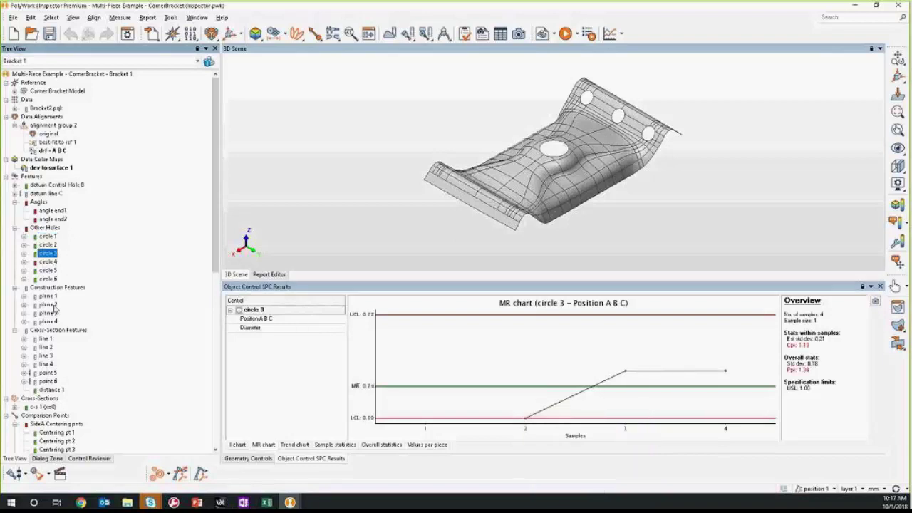
pyautogui.click(56, 432)
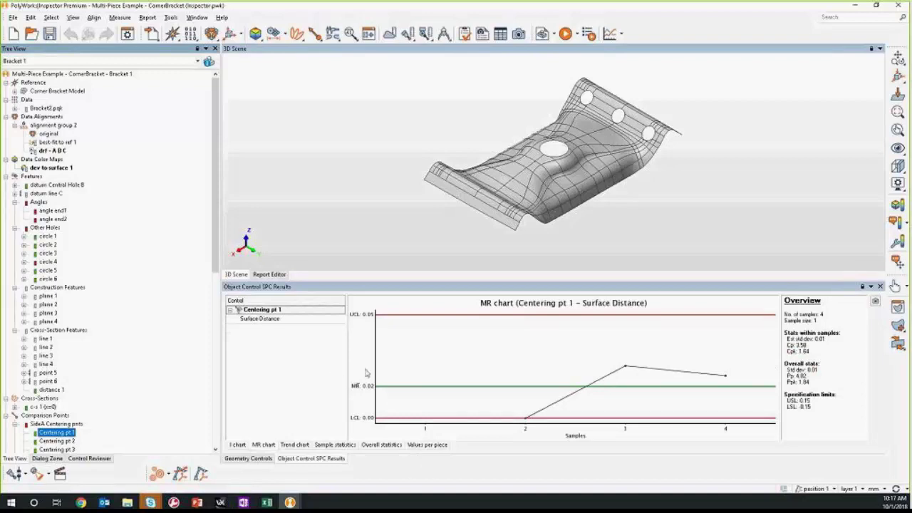
# Step: Review Centering pt 1's trend chart, sample and overall statistics, MR chart and I chart
pyautogui.click(293, 445)
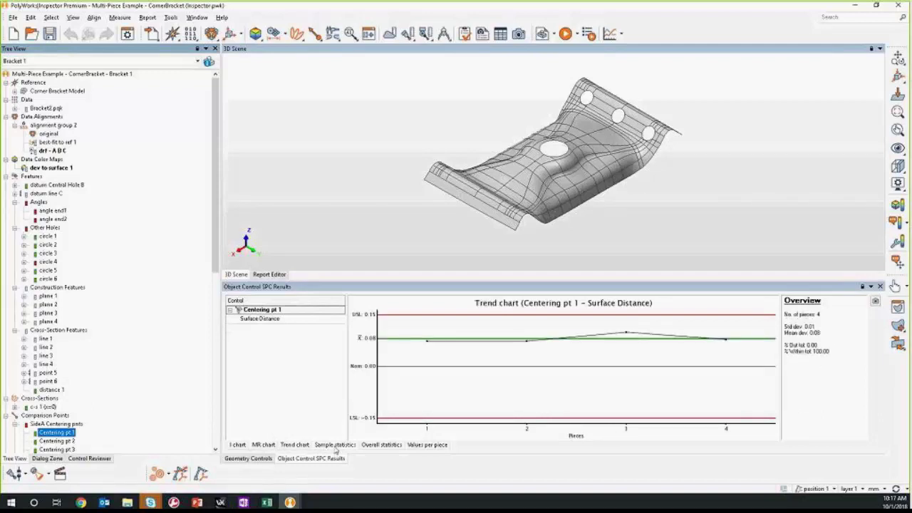
pyautogui.click(333, 446)
pyautogui.click(381, 446)
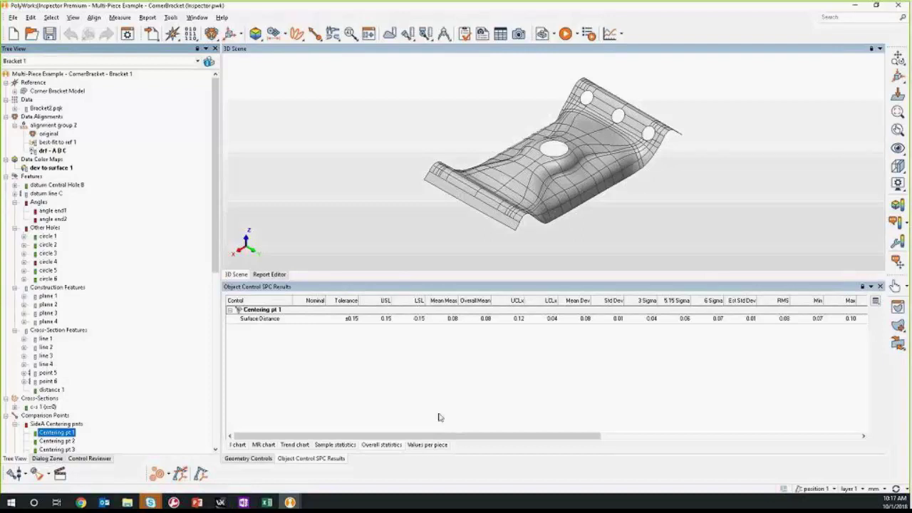
pyautogui.click(264, 445)
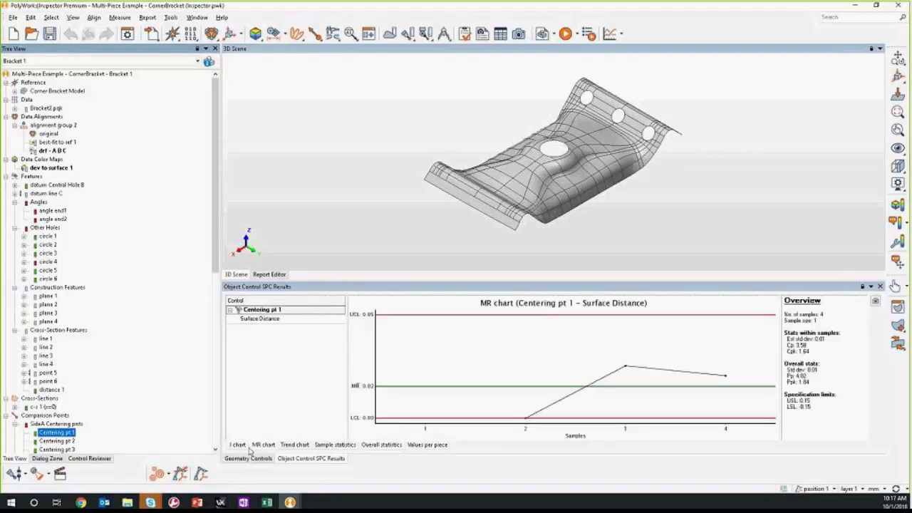
pyautogui.click(239, 444)
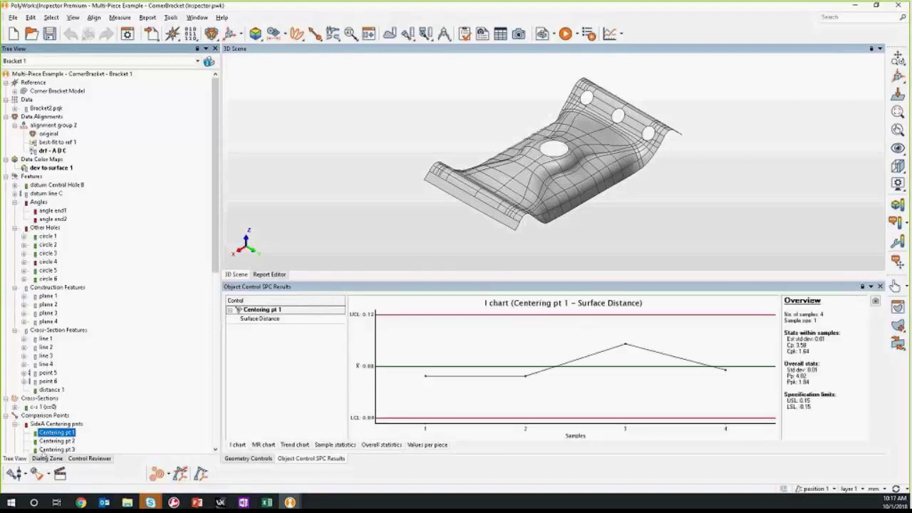
# Step: Step through the I charts for Centering pt 2 to 11, then show pt 11's MR chart
pyautogui.click(54, 442)
pyautogui.click(52, 450)
pyautogui.scroll(-3, 57, 427)
pyautogui.click(61, 382)
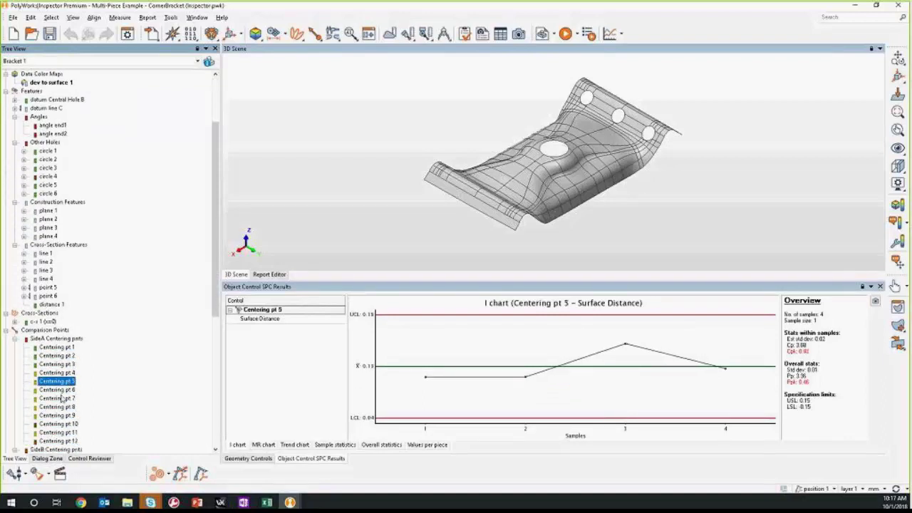
pyautogui.click(57, 398)
pyautogui.click(56, 407)
pyautogui.click(55, 415)
pyautogui.click(55, 424)
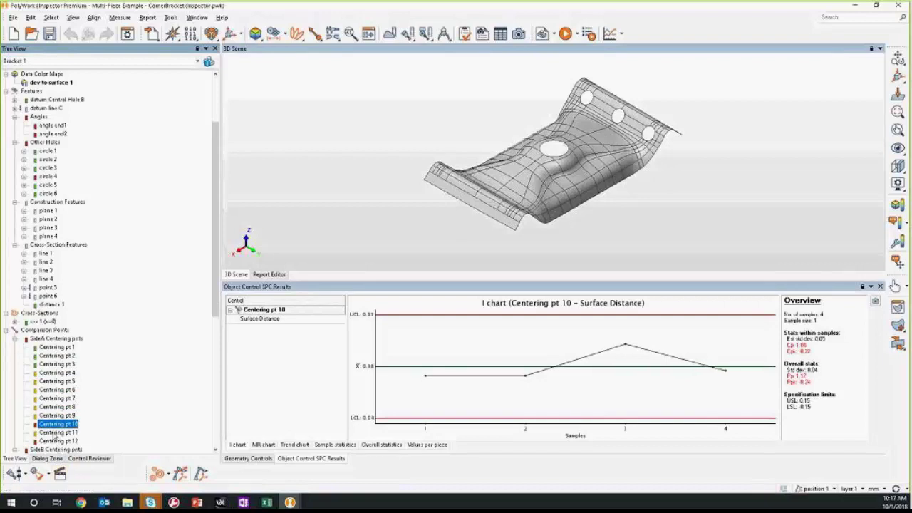
pyautogui.click(56, 432)
pyautogui.click(267, 445)
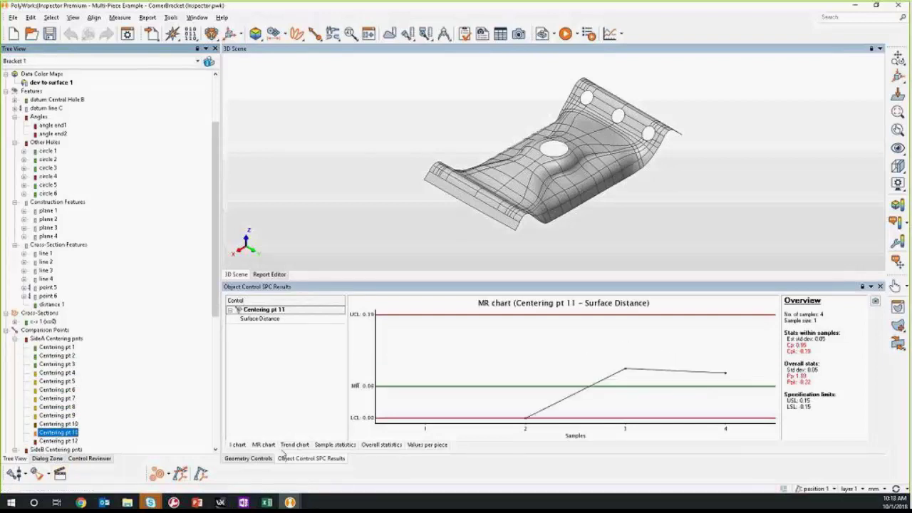
pyautogui.scroll(-3, 62, 416)
# Step: Select Centering pt 17 under SideB Centering pnts to chart its surface distance moving range
pyautogui.click(62, 415)
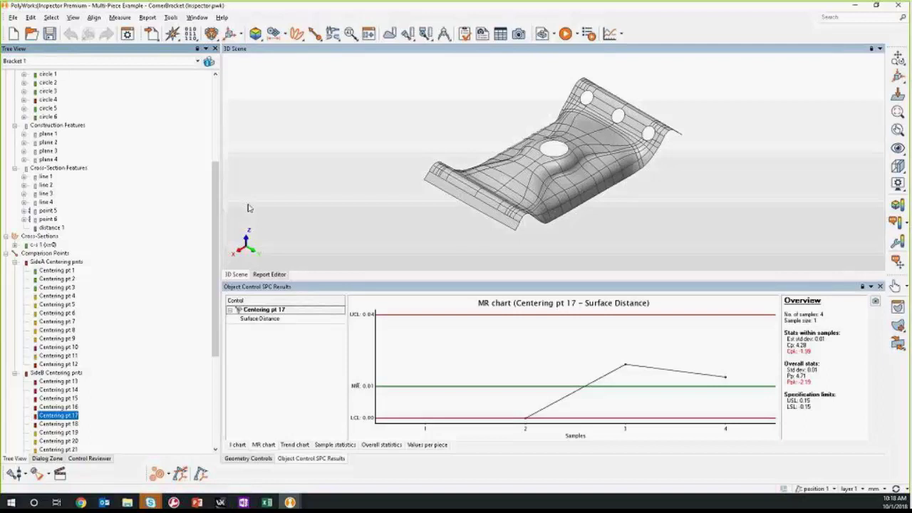
# Step: Open the '1. (Completed) Data color maps - Stiffening Bracket' project in Inspector
pyautogui.click(173, 502)
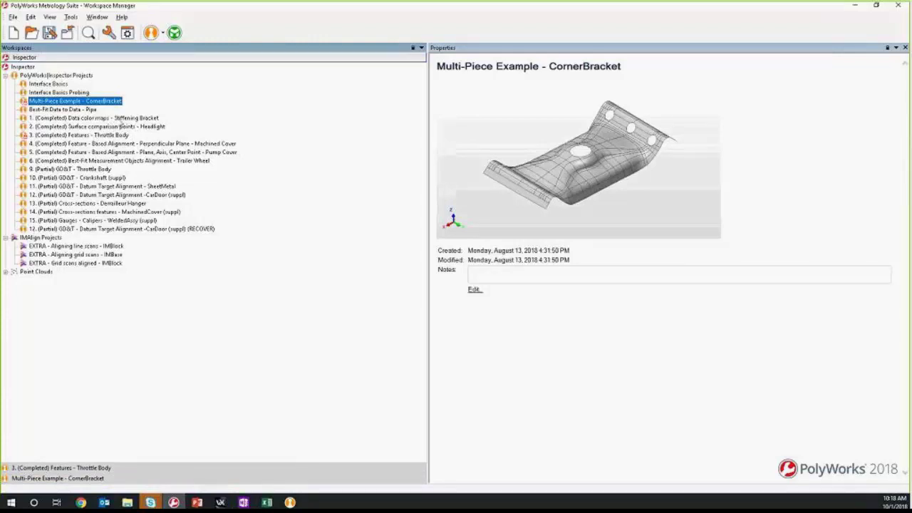
pyautogui.click(116, 118)
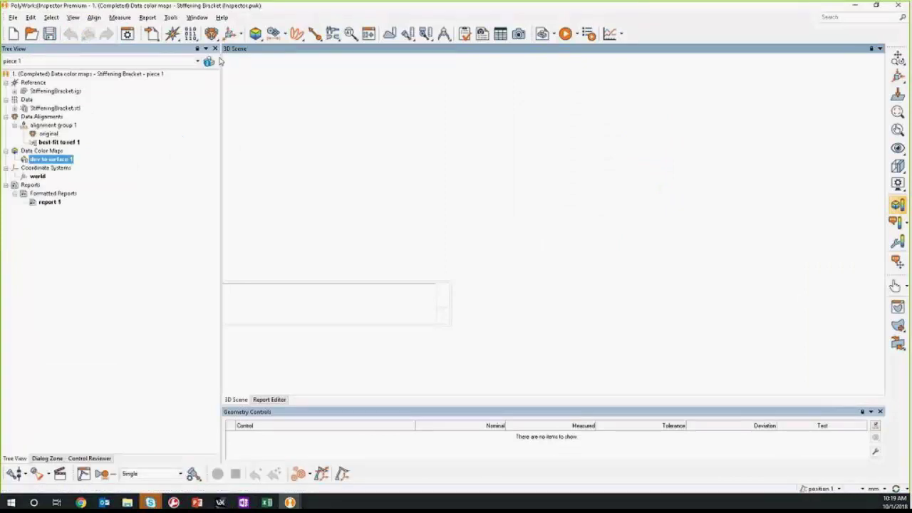
# Step: Rotate and zoom the bracket's dev to surface 1 colour map (-1.000 to 1.000)
pyautogui.moveTo(532, 284); pyautogui.dragTo(588, 255)
pyautogui.scroll(5, 556, 247)
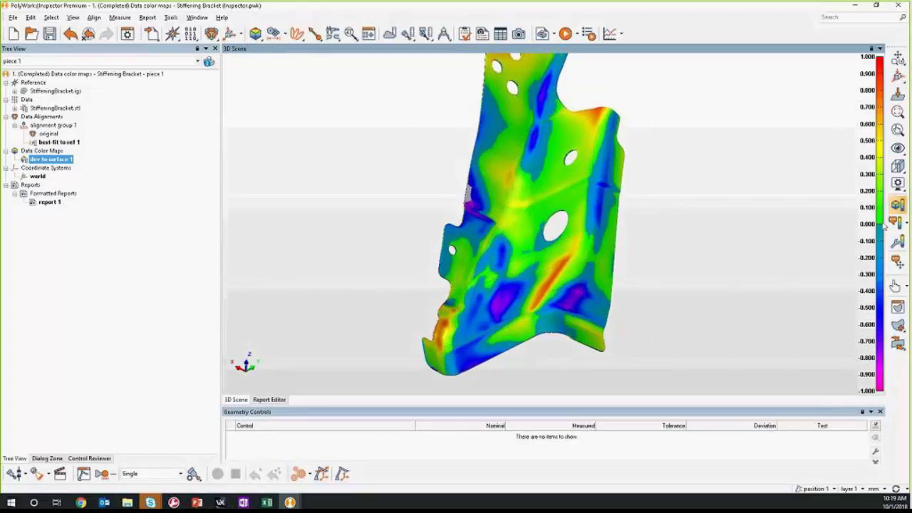
pyautogui.moveTo(620, 284); pyautogui.dragTo(561, 300)
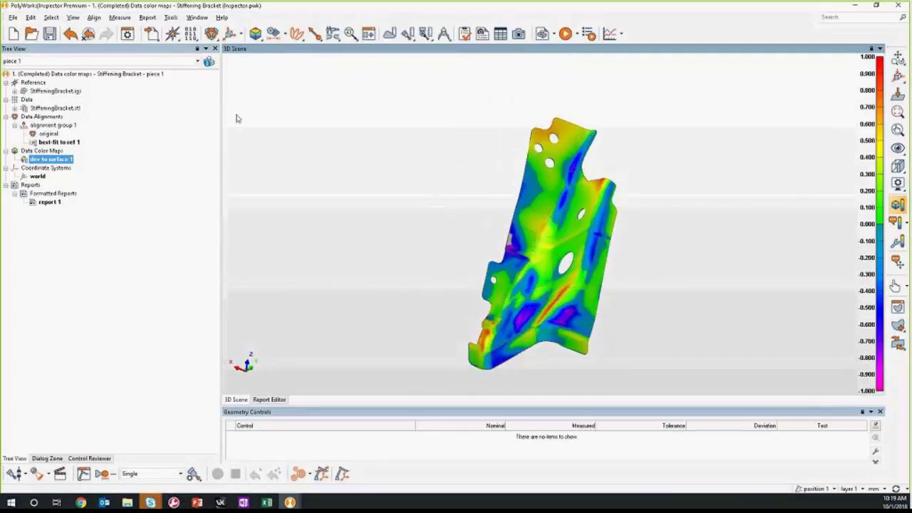
# Step: Create circle 1 from a 25.000-diameter hole on the bracket CAD, then check its tree entry
pyautogui.click(283, 34)
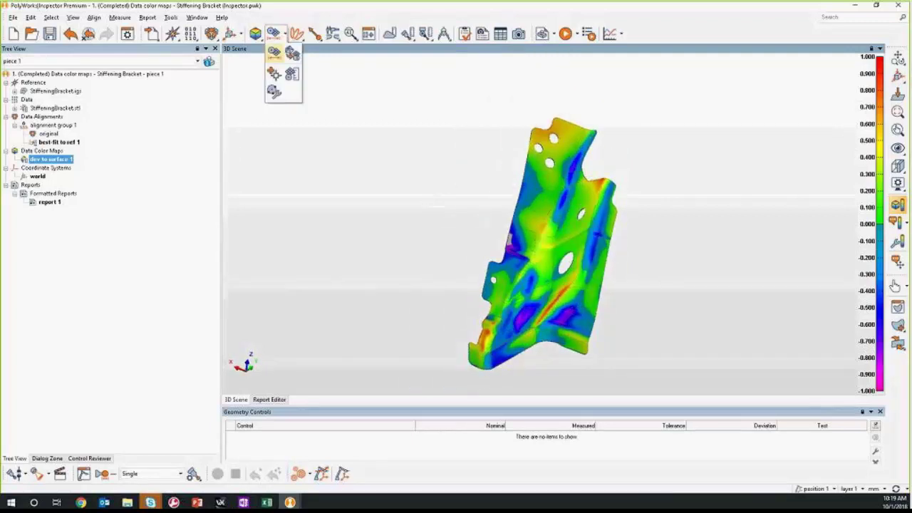
pyautogui.click(273, 53)
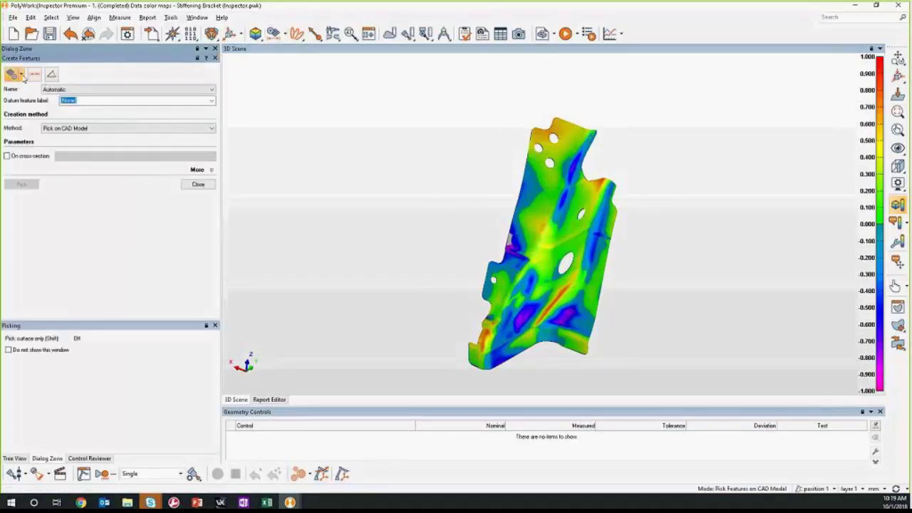
pyautogui.click(16, 74)
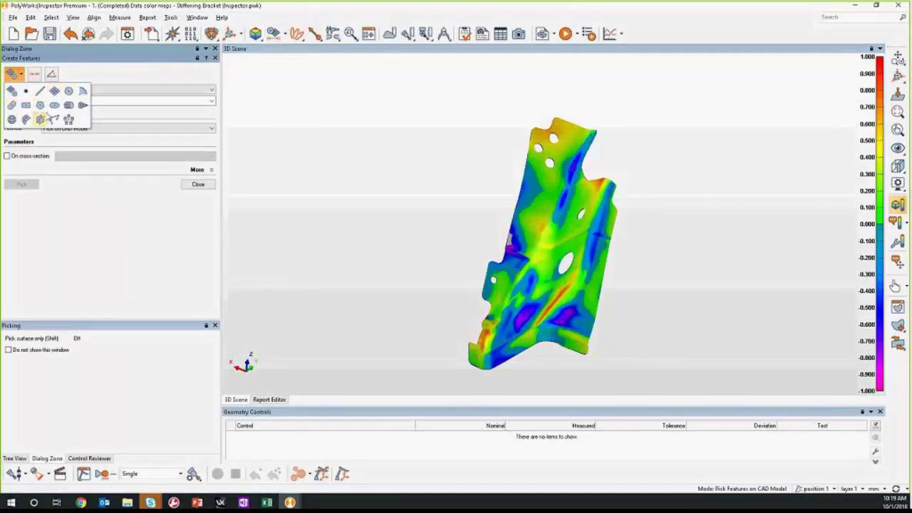
pyautogui.click(68, 92)
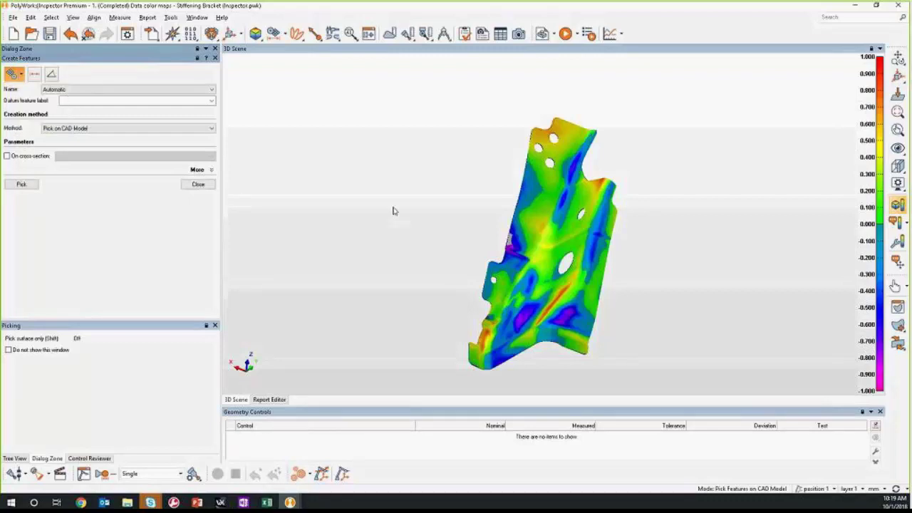
pyautogui.click(565, 263)
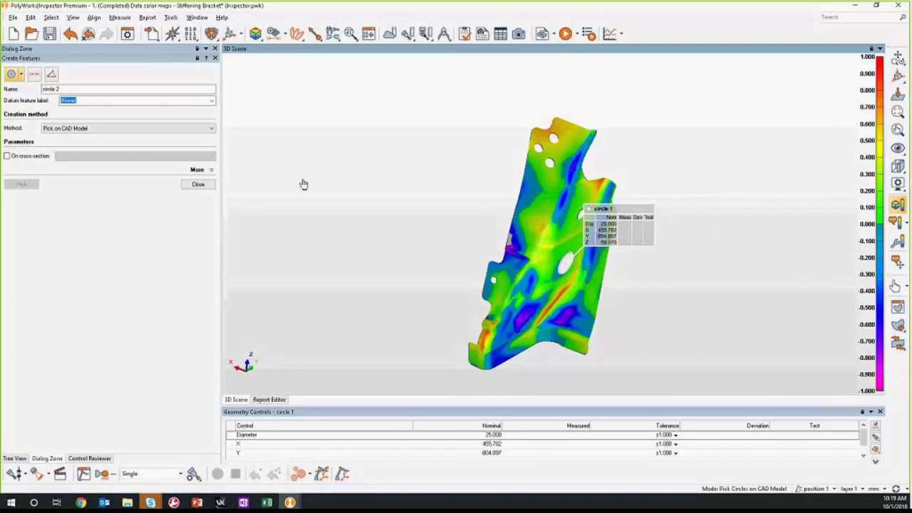
pyautogui.click(199, 185)
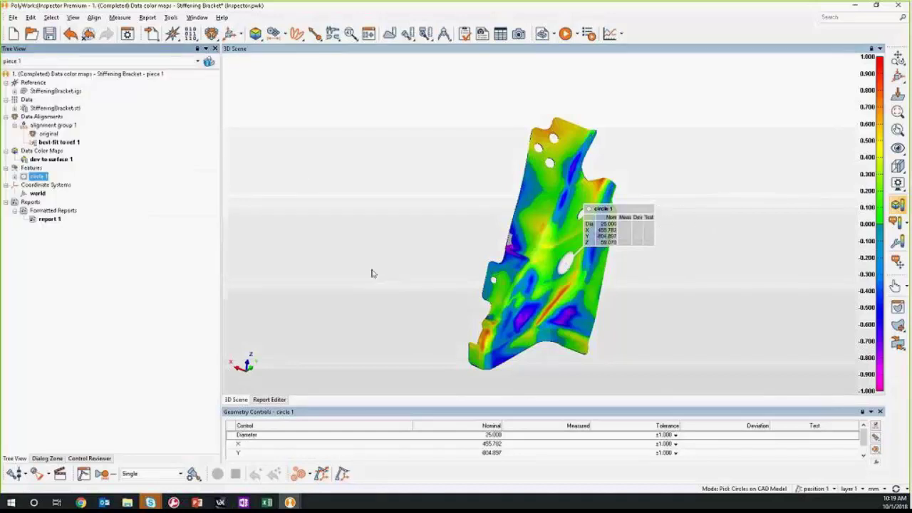
pyautogui.rightClick(38, 177)
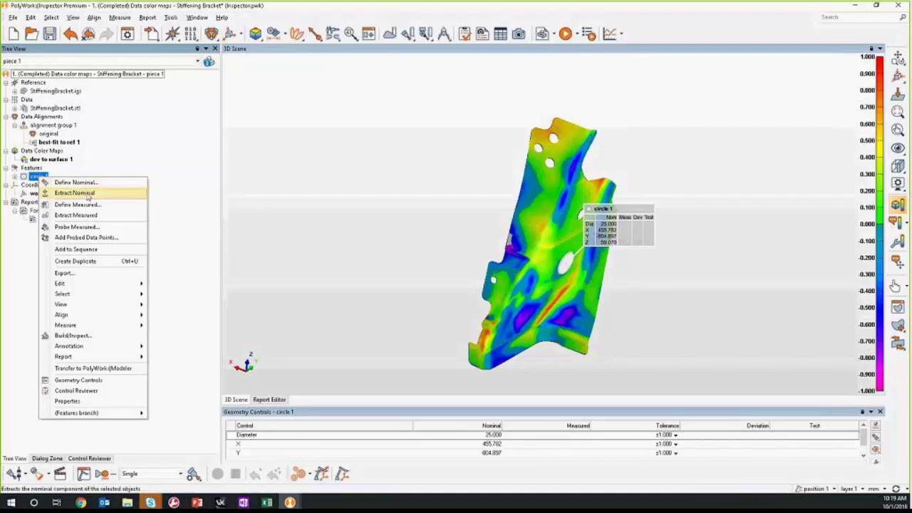
pyautogui.click(150, 180)
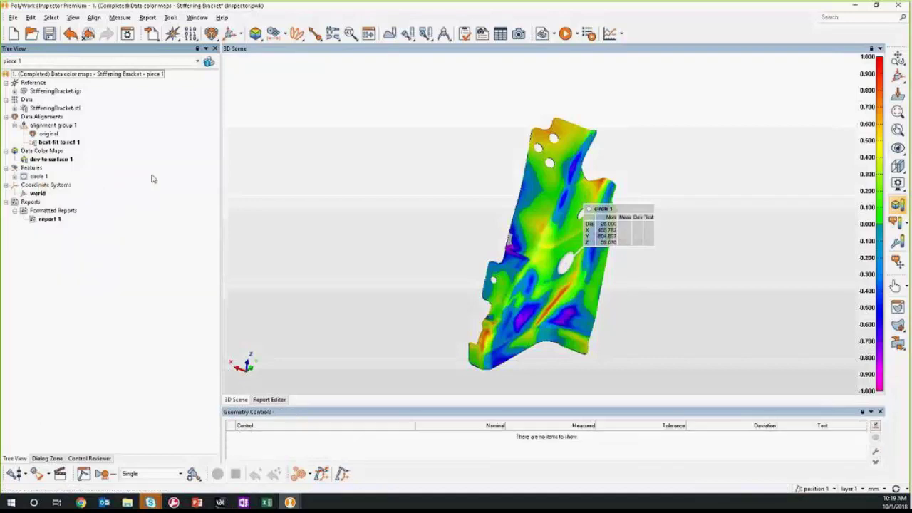